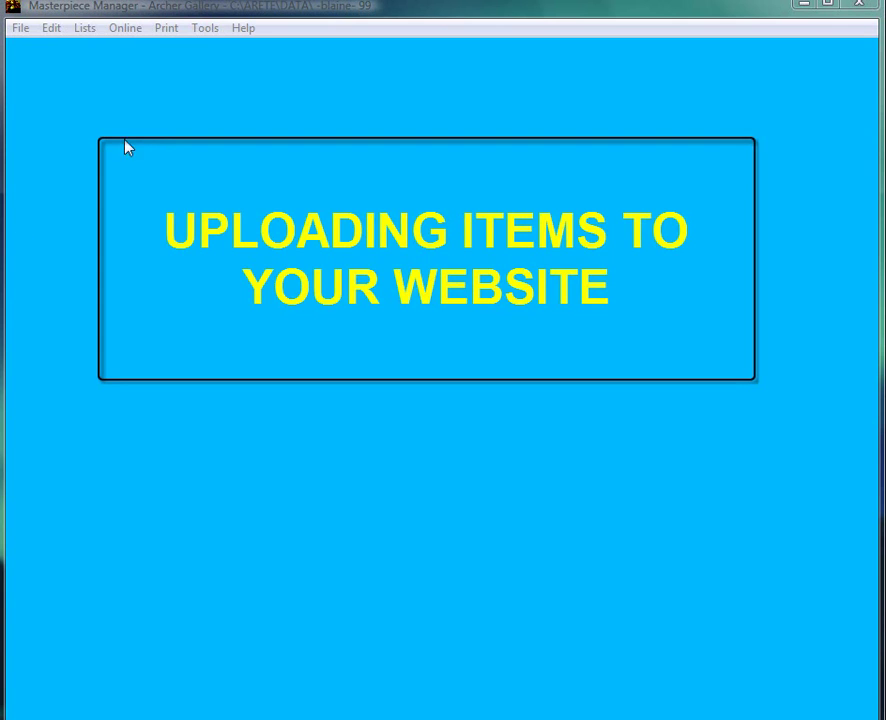
Open the online section of the company settings
{"action": "left_click", "coordinate": [205, 28]}
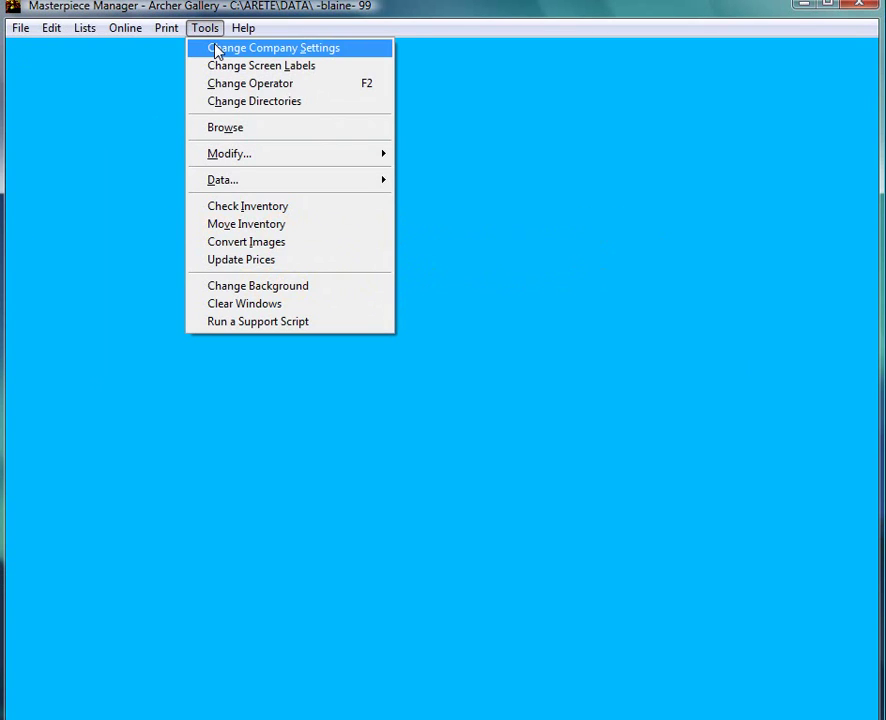
{"action": "left_click", "coordinate": [215, 50]}
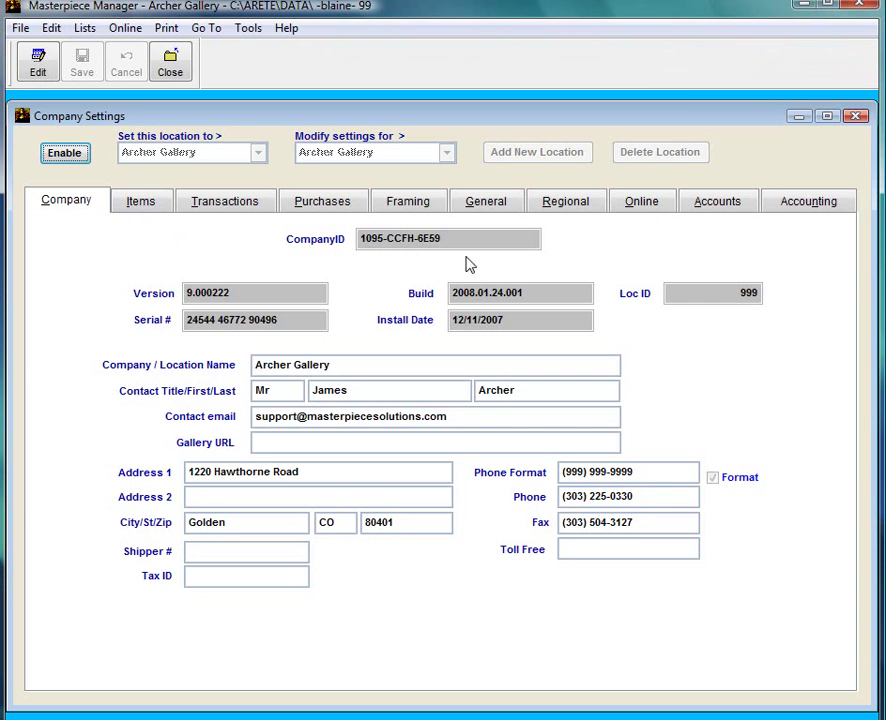
{"action": "left_click", "coordinate": [639, 200]}
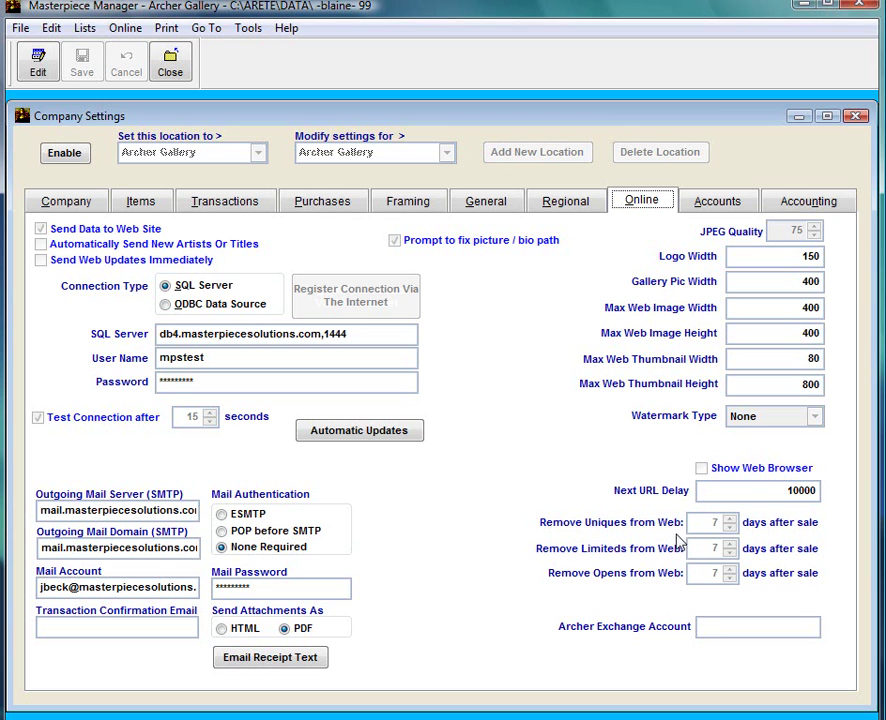
Set unique items to be removed from the web -1 days after sale and save the company settings
{"action": "left_click", "coordinate": [40, 52]}
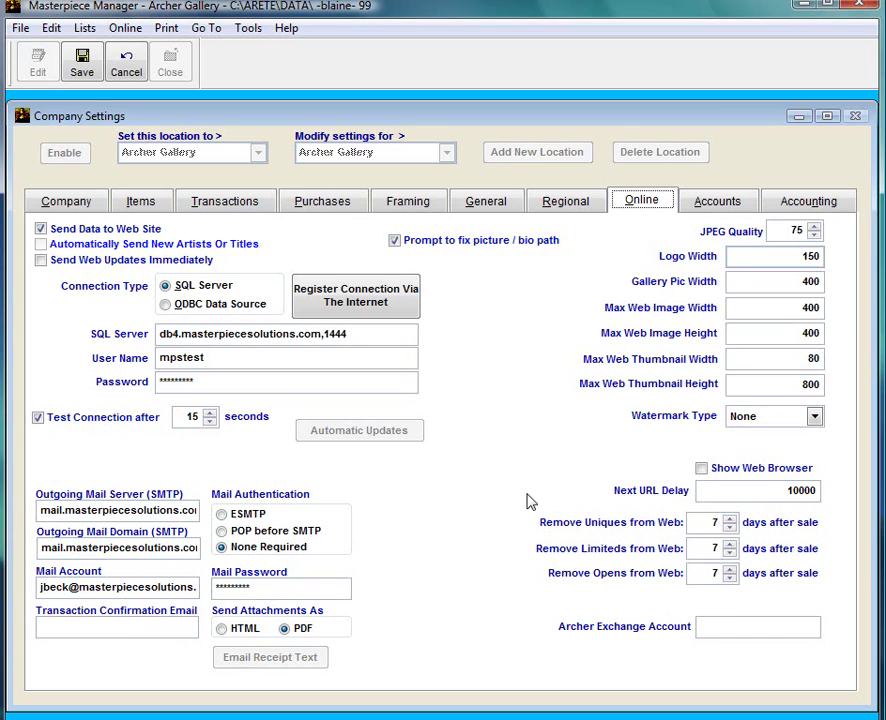
{"action": "left_click", "coordinate": [730, 527]}
{"action": "left_click", "coordinate": [730, 527]}
{"action": "left_click", "coordinate": [730, 527]}
{"action": "left_click", "coordinate": [730, 527]}
{"action": "left_click", "coordinate": [730, 527]}
{"action": "left_click", "coordinate": [730, 527]}
{"action": "left_click", "coordinate": [730, 527]}
{"action": "left_click", "coordinate": [729, 528]}
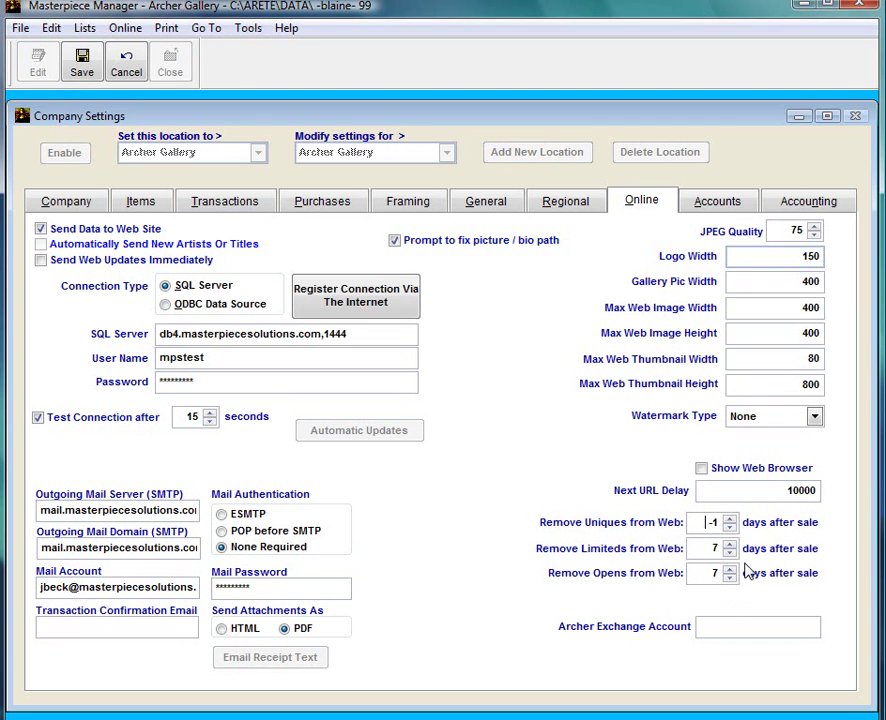
{"action": "left_click", "coordinate": [88, 62]}
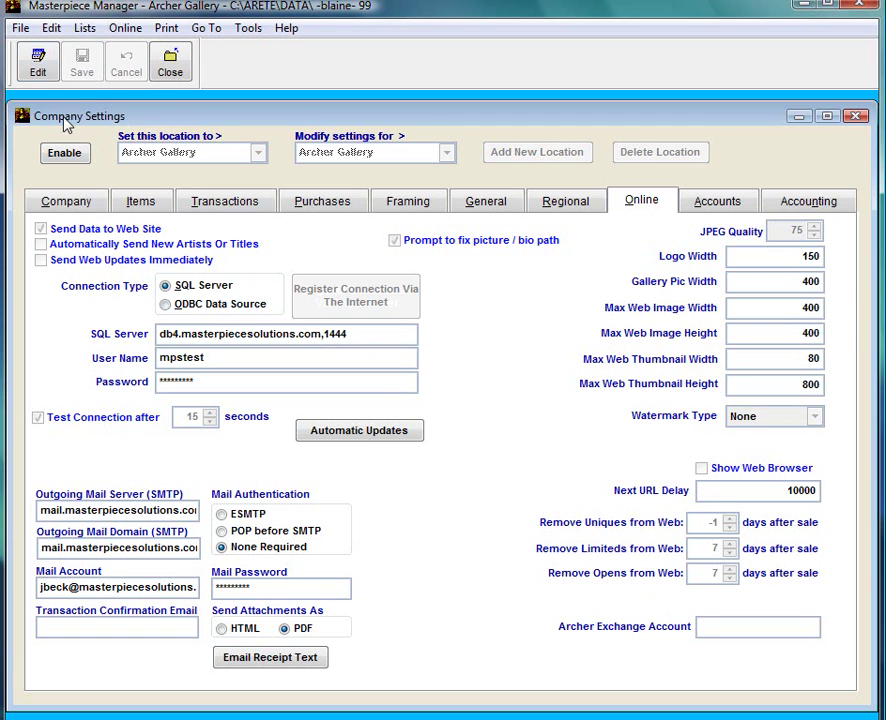
Register the website connection via the Internet and save the updated connection settings
{"action": "left_click", "coordinate": [37, 66]}
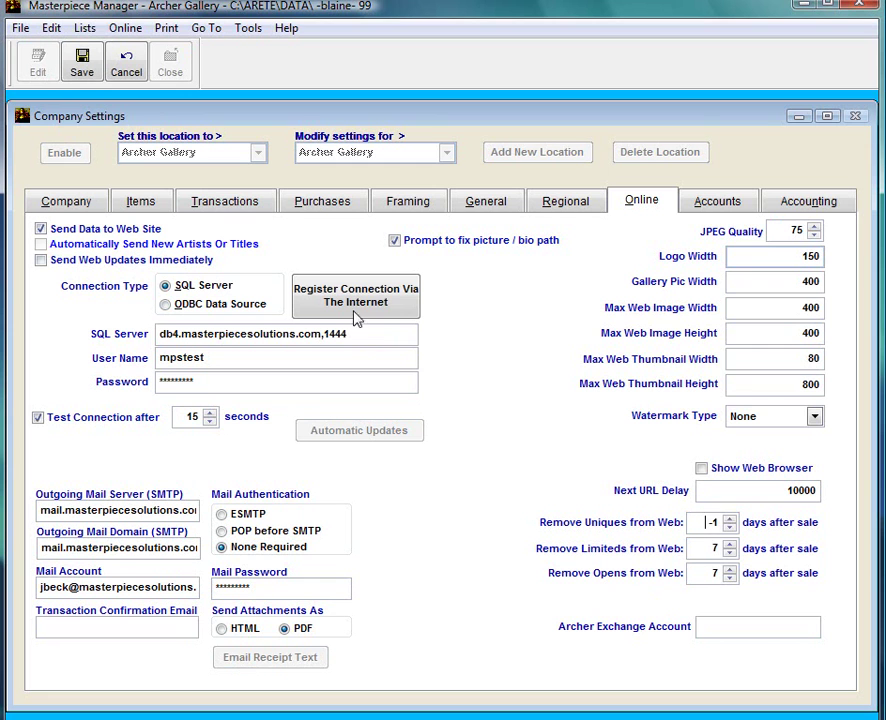
{"action": "left_click", "coordinate": [407, 314]}
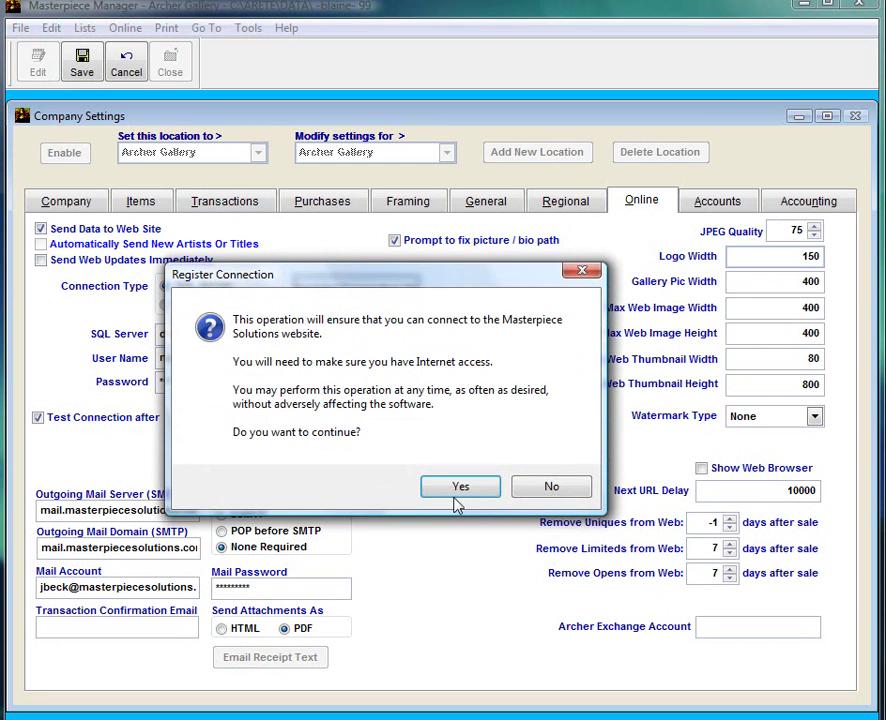
{"action": "left_click", "coordinate": [456, 490]}
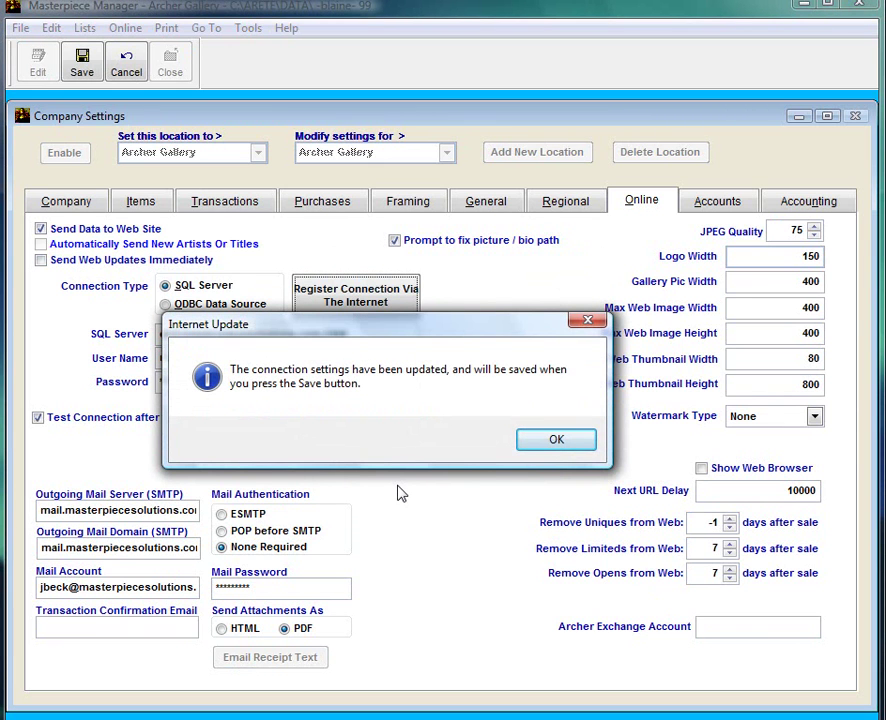
{"action": "left_click", "coordinate": [556, 443]}
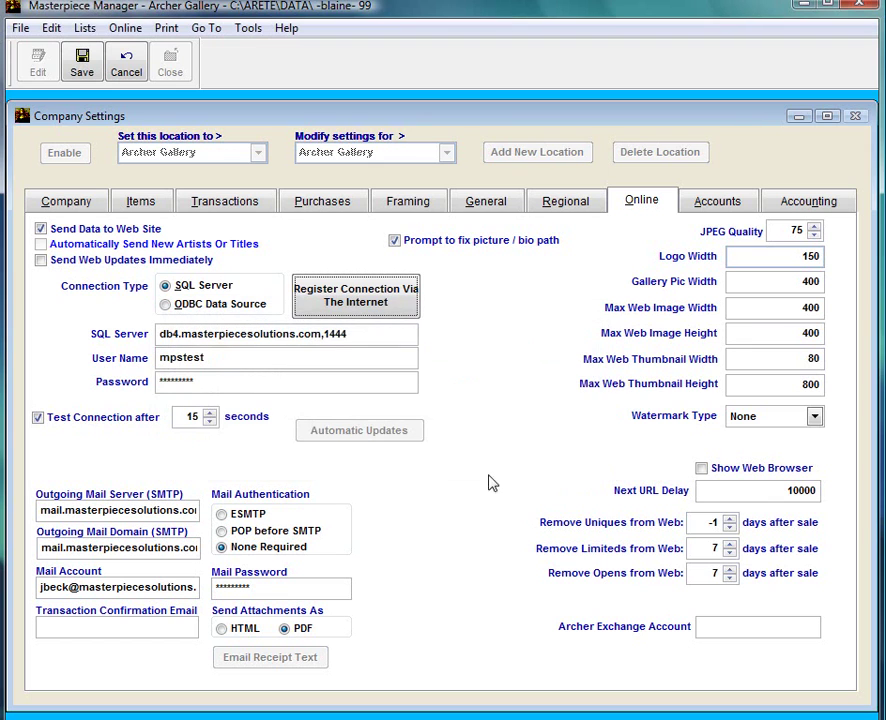
{"action": "left_click", "coordinate": [88, 72]}
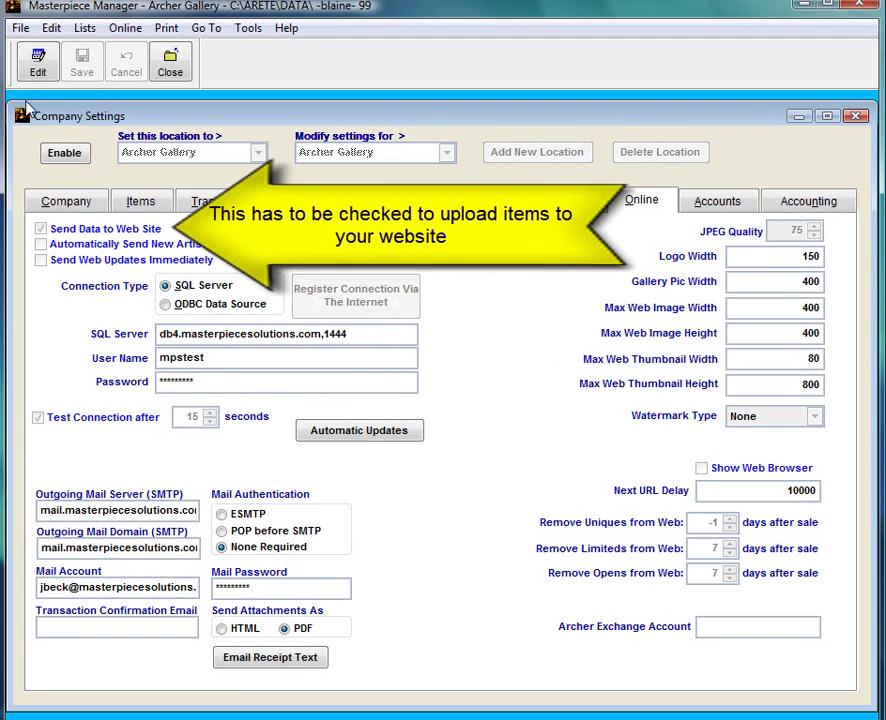
{"action": "left_click", "coordinate": [38, 62]}
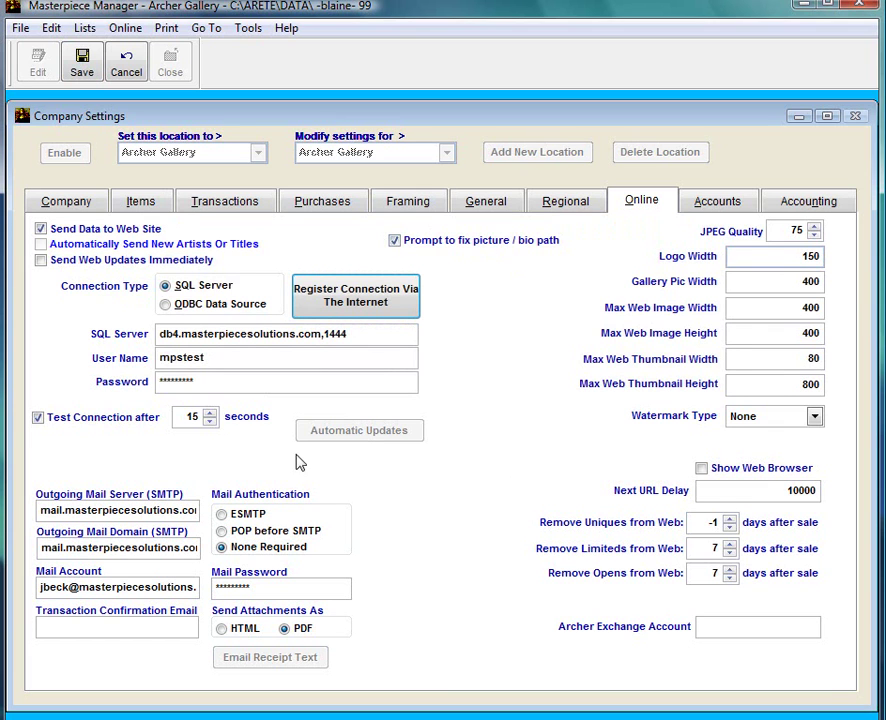
{"action": "left_click", "coordinate": [88, 72]}
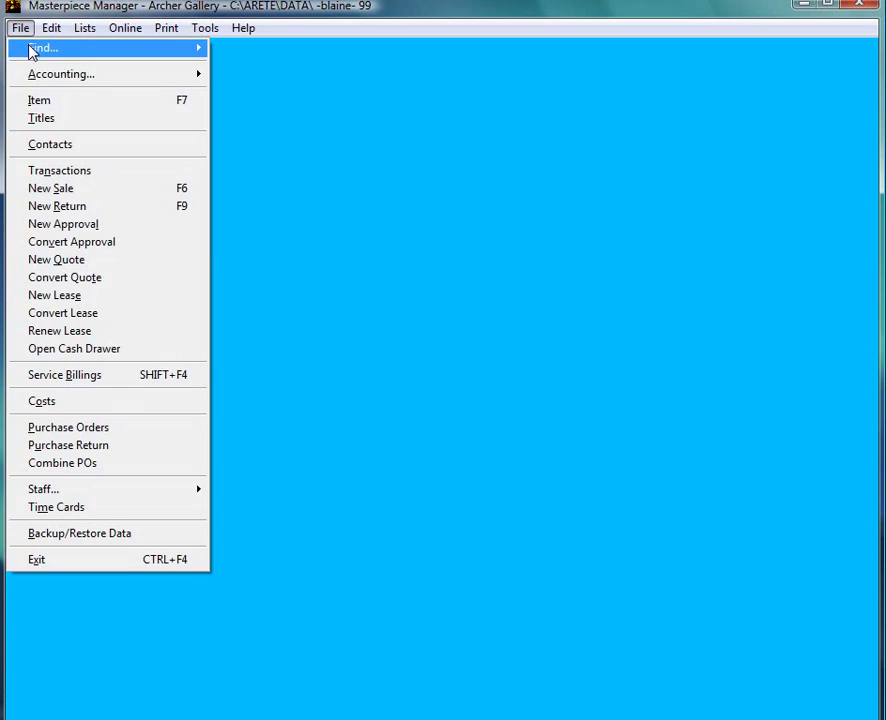
Find the item "The Office Party" in the inventory and open its record
{"action": "mouse_move", "coordinate": [40, 48]}
{"action": "left_click", "coordinate": [262, 50]}
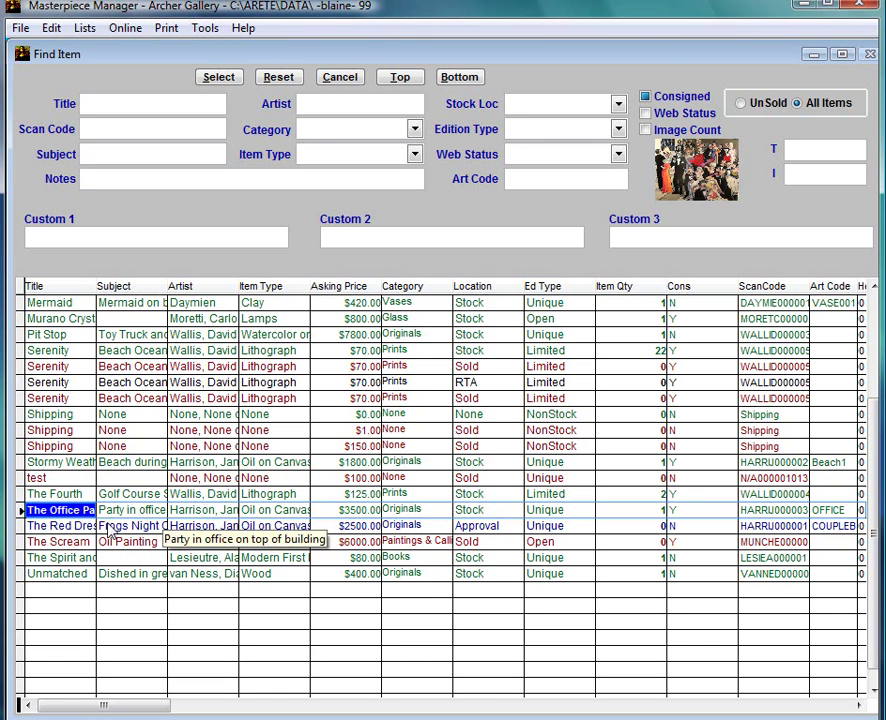
{"action": "double_click", "coordinate": [88, 511]}
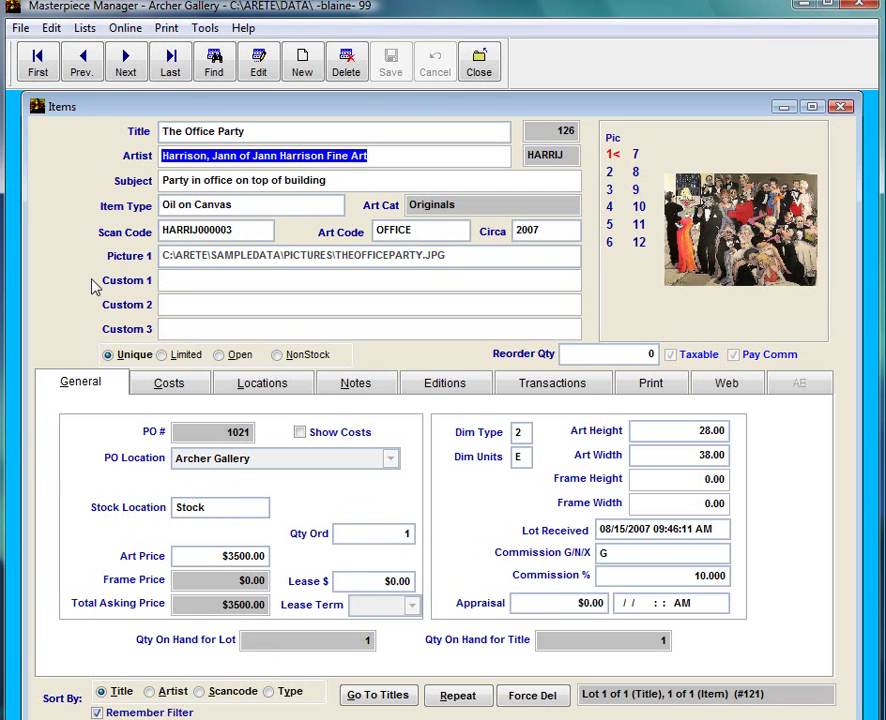
Examine the artist selector on the Archer Gallery website in Internet Explorer and the item's art category back in Masterpiece Manager
{"action": "key", "text": "Tab"}
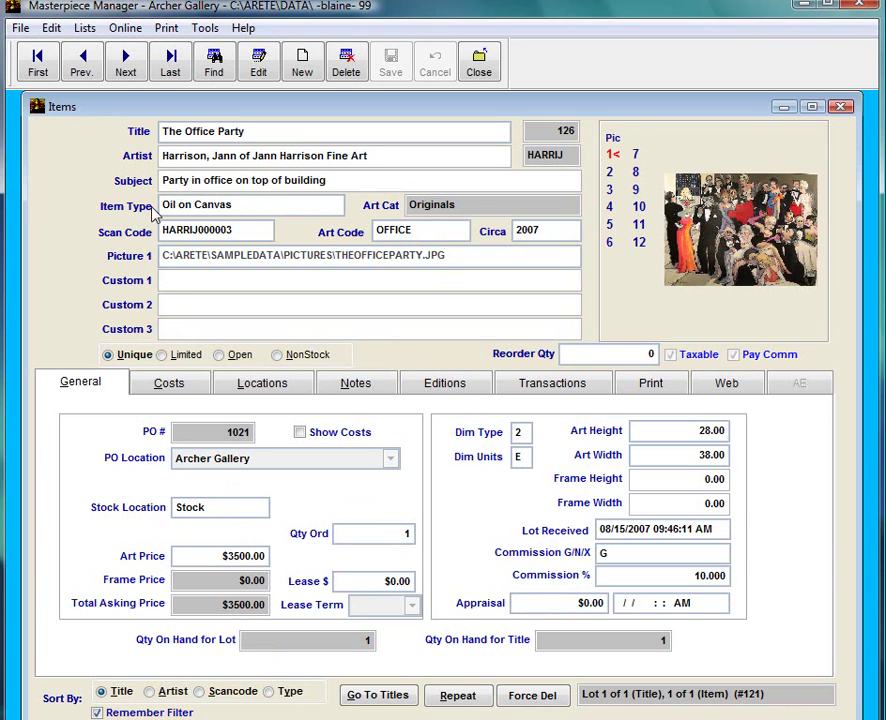
{"action": "left_click", "coordinate": [498, 206]}
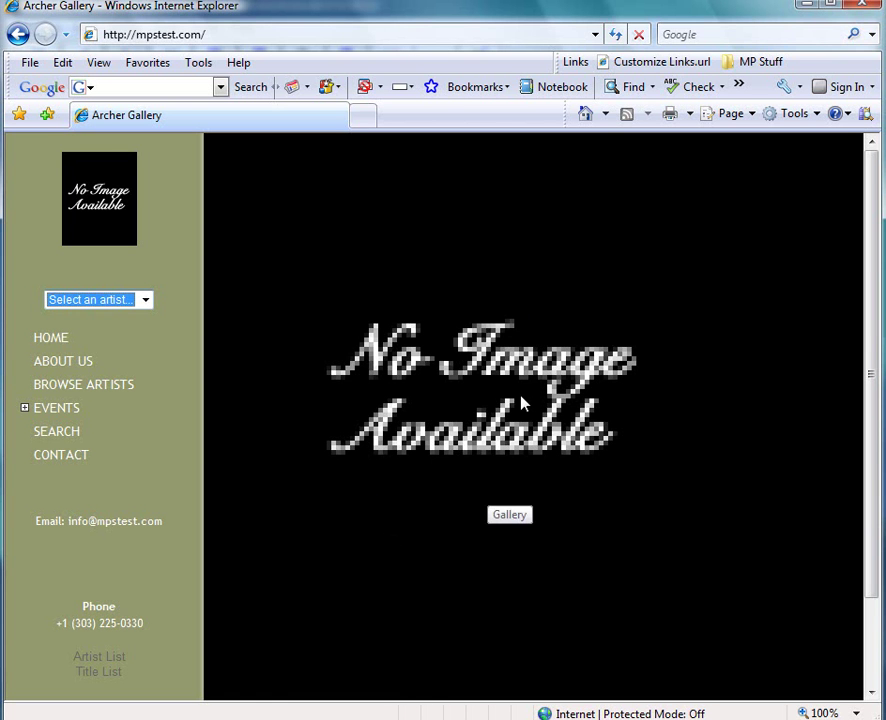
{"action": "left_click", "coordinate": [112, 205]}
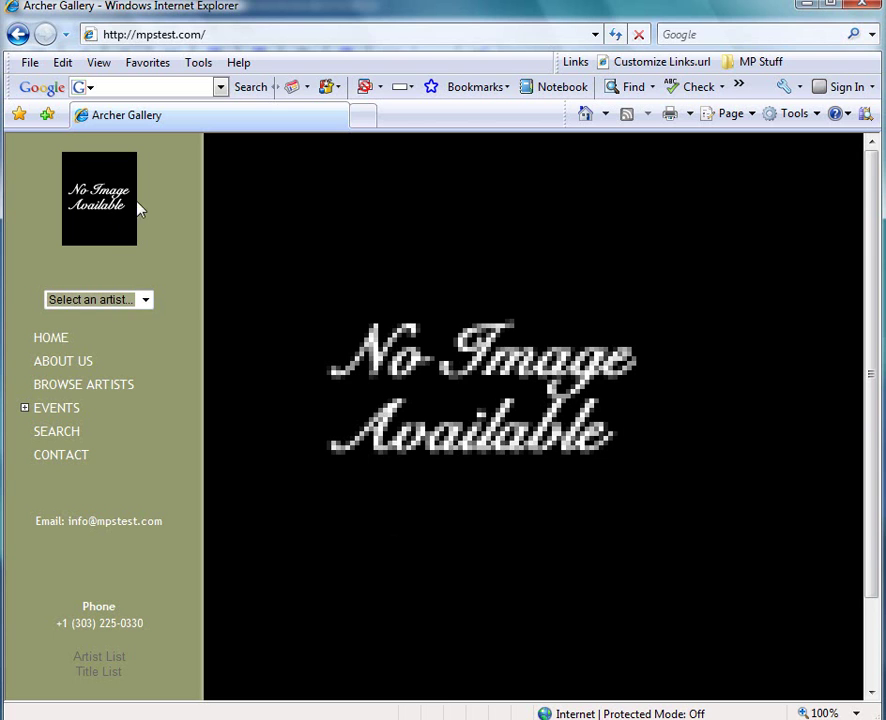
{"action": "left_click", "coordinate": [136, 301]}
{"action": "left_click", "coordinate": [137, 305]}
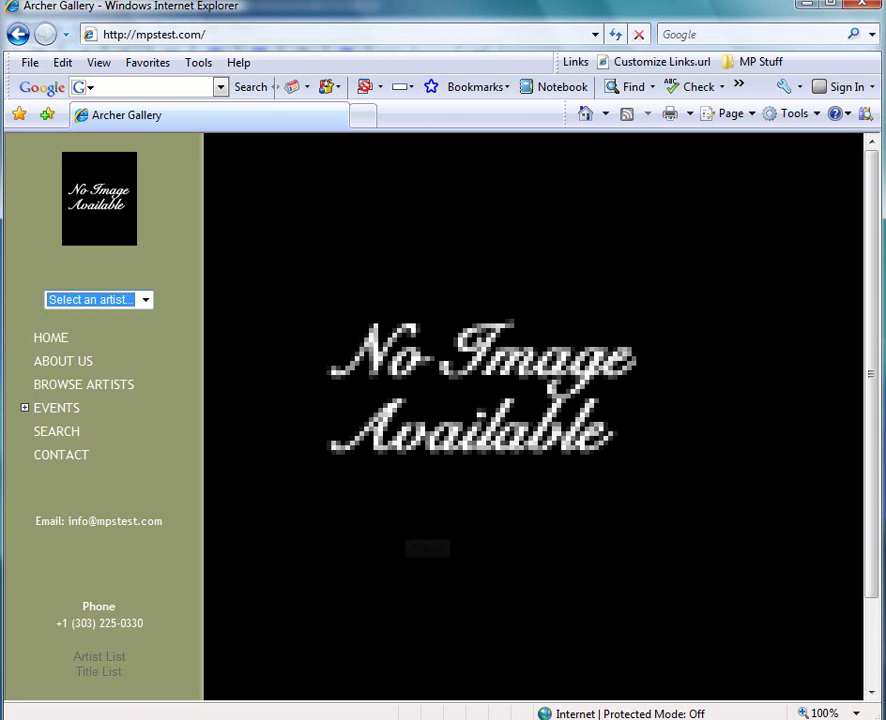
{"action": "key", "text": "alt+Tab"}
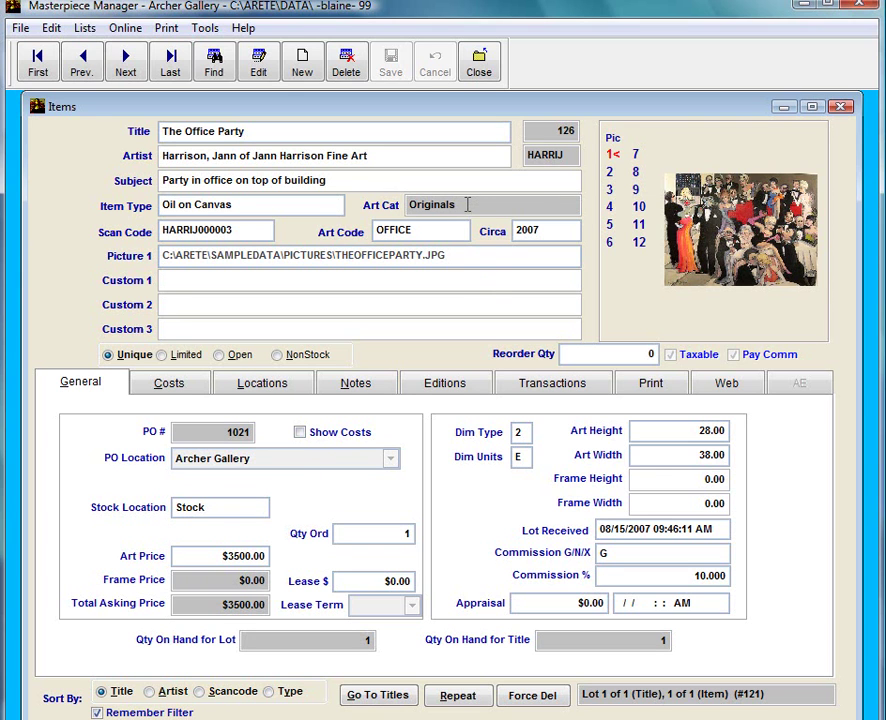
{"action": "left_click_drag", "start_coordinate": [468, 204], "coordinate": [316, 216]}
{"action": "left_click", "coordinate": [316, 216]}
{"action": "left_click", "coordinate": [394, 204]}
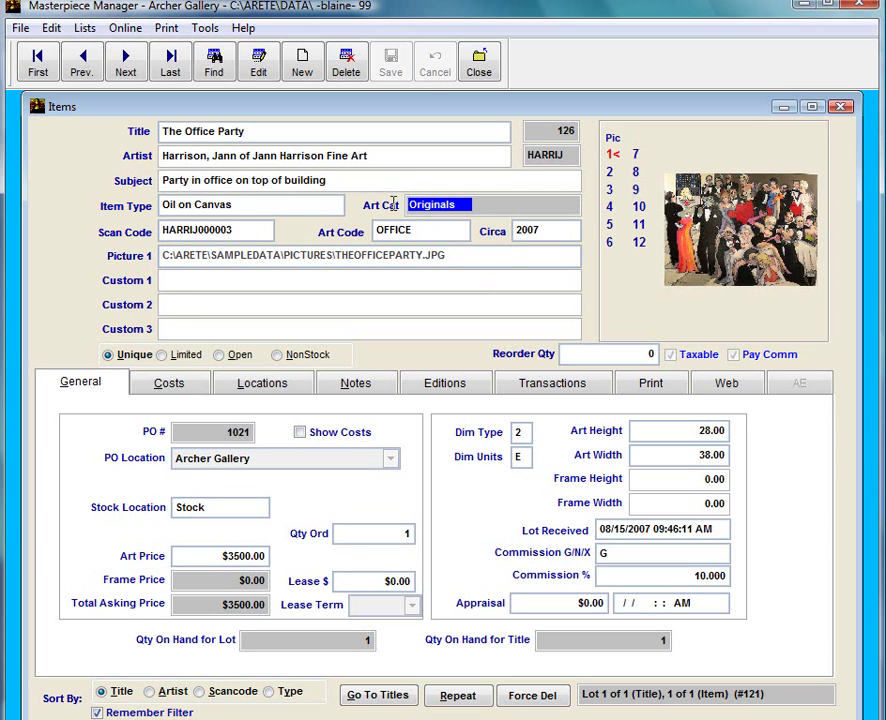
{"action": "left_click", "coordinate": [400, 280]}
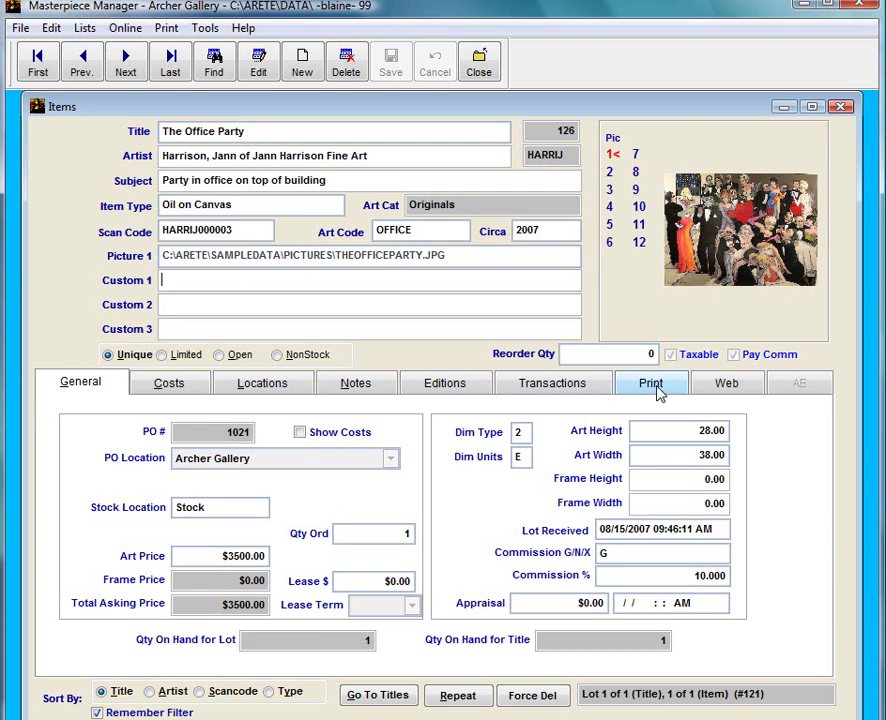
Set both the Title Web Status and the Item Web Status of The Office Party to Add to Web
{"action": "left_click", "coordinate": [727, 384]}
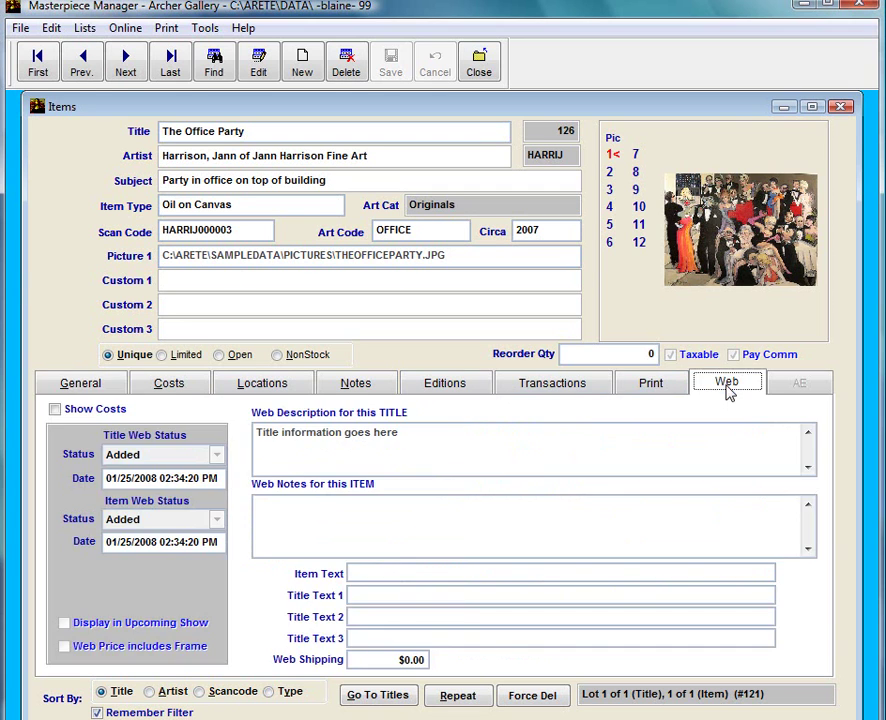
{"action": "left_click", "coordinate": [262, 68]}
{"action": "left_click", "coordinate": [217, 455]}
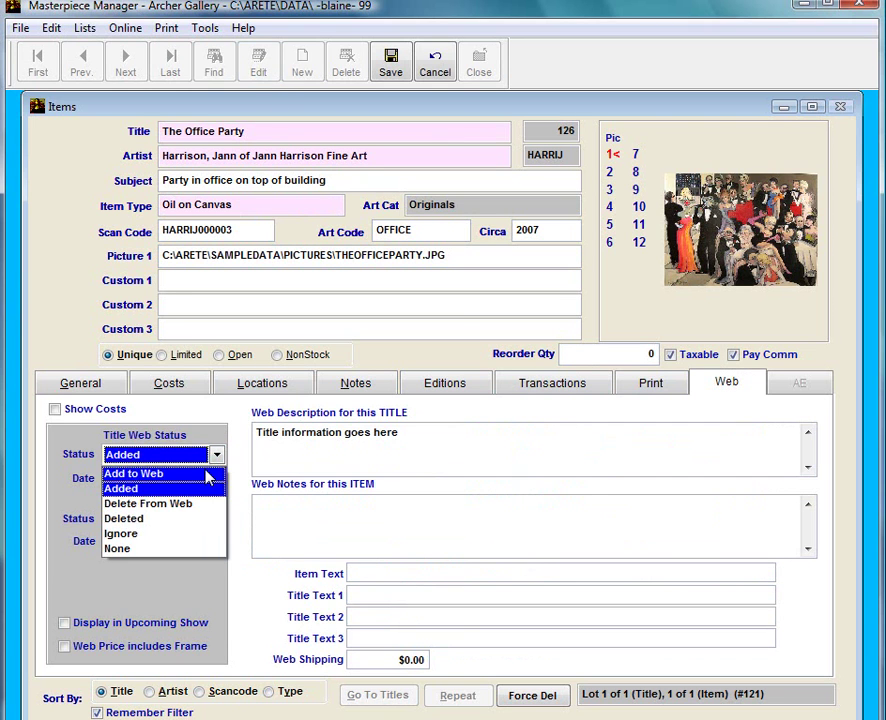
{"action": "left_click", "coordinate": [207, 478]}
{"action": "left_click", "coordinate": [217, 519]}
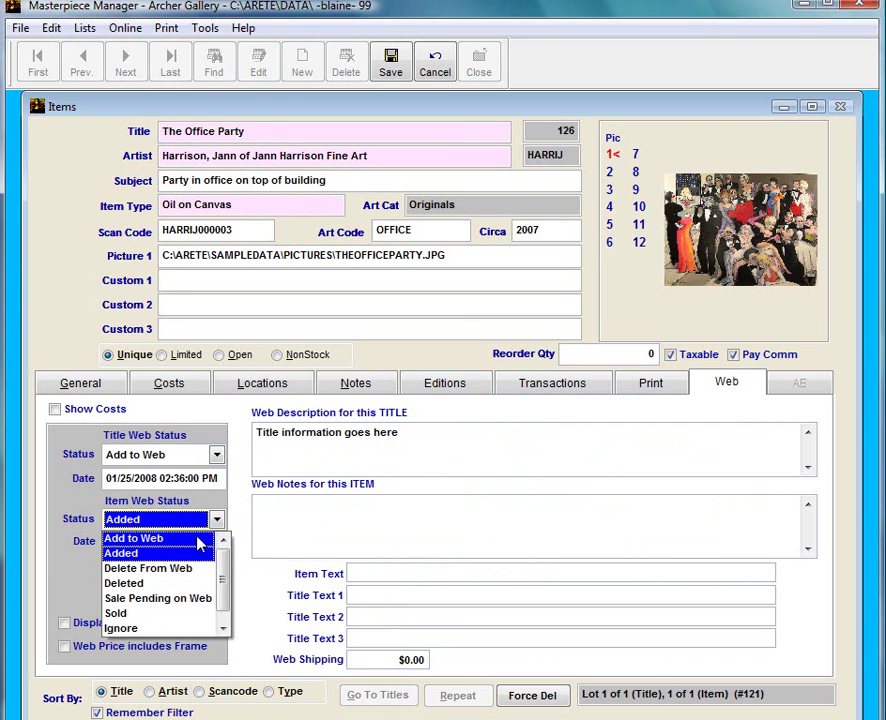
{"action": "left_click", "coordinate": [199, 543]}
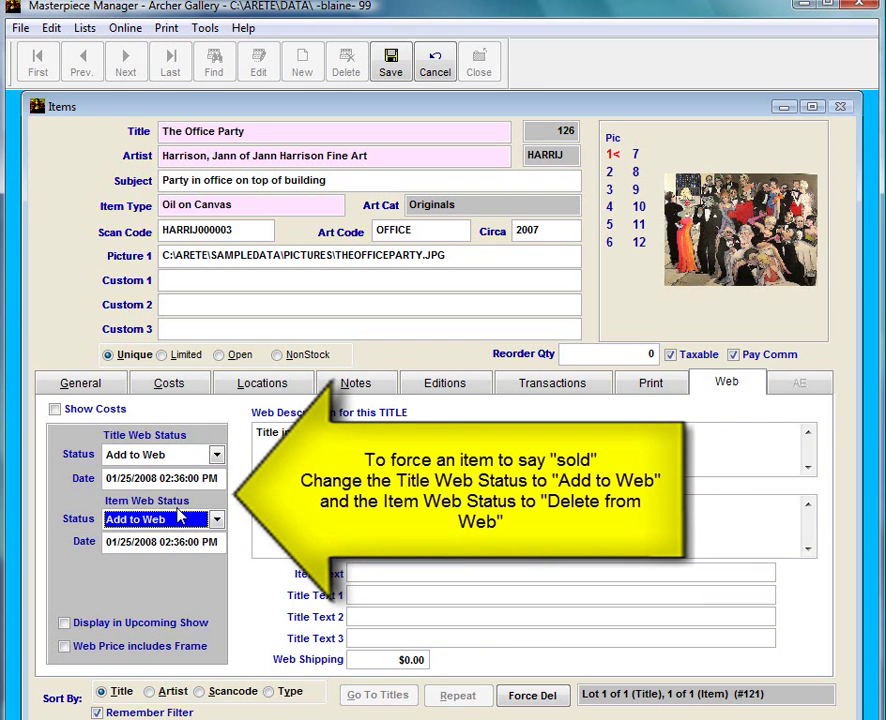
Examine the title's web description, and show the item's costs to check its art price
{"action": "left_click", "coordinate": [402, 432]}
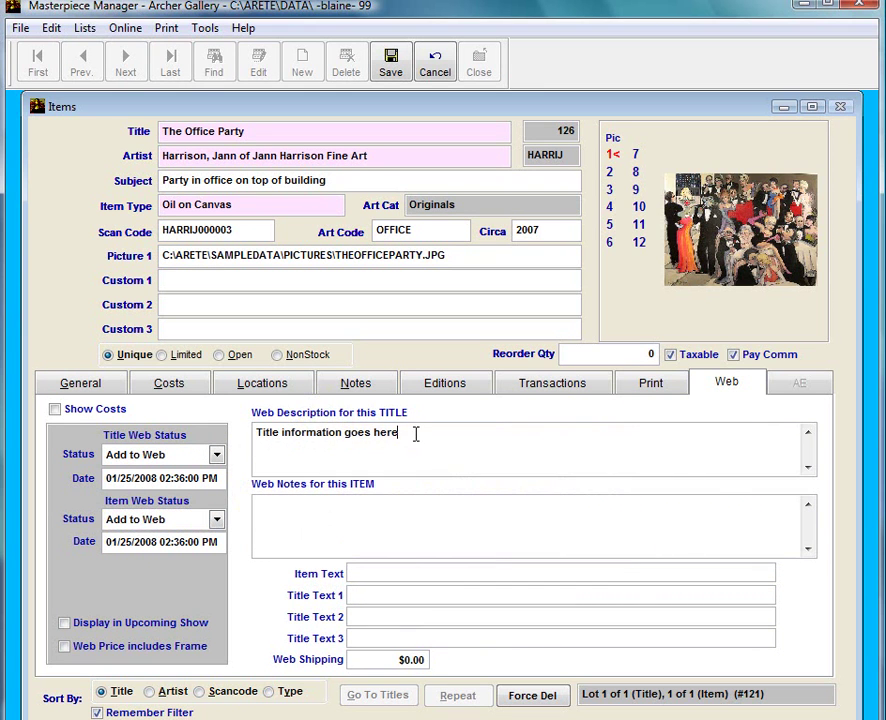
{"action": "left_click_drag", "start_coordinate": [402, 432], "coordinate": [259, 421]}
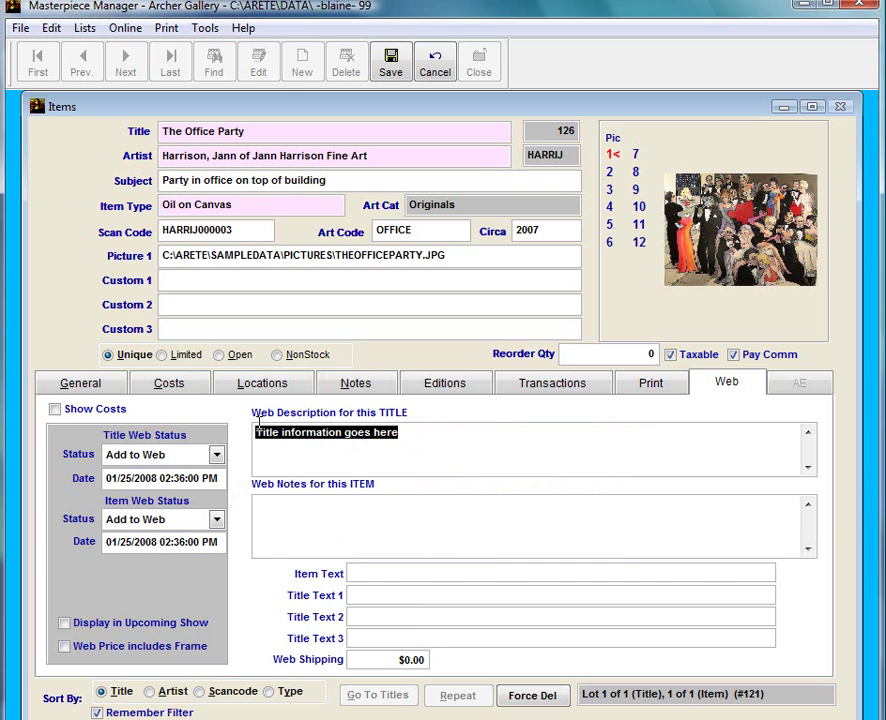
{"action": "left_click", "coordinate": [451, 437]}
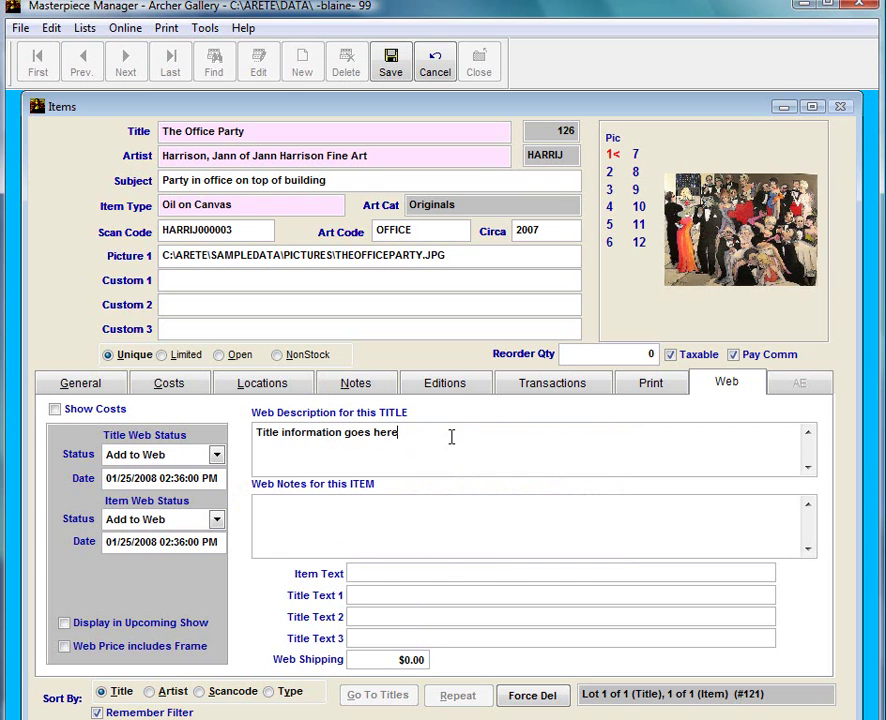
{"action": "left_click", "coordinate": [86, 411]}
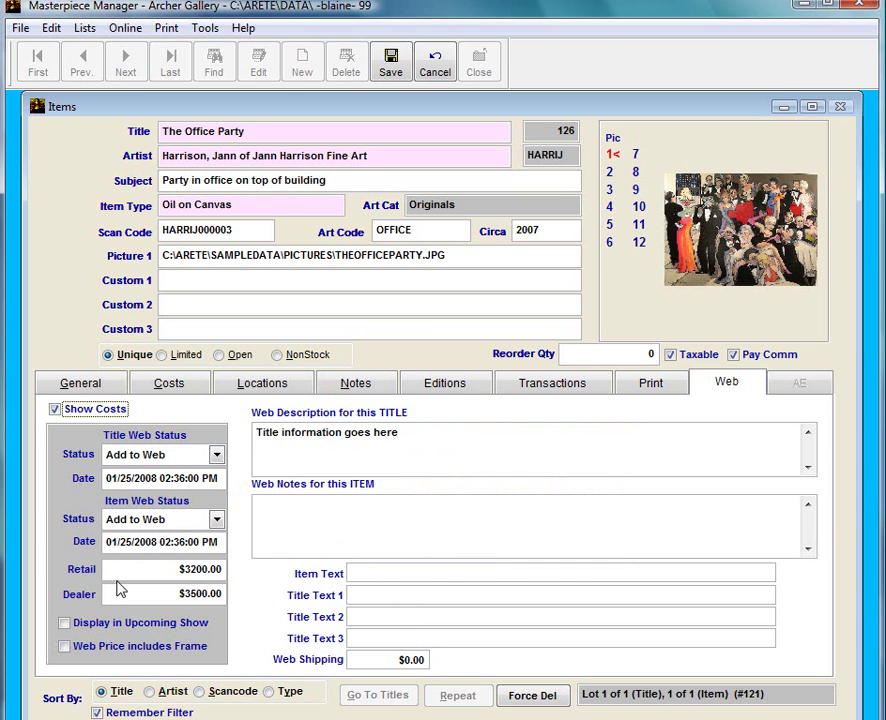
{"action": "left_click", "coordinate": [82, 387]}
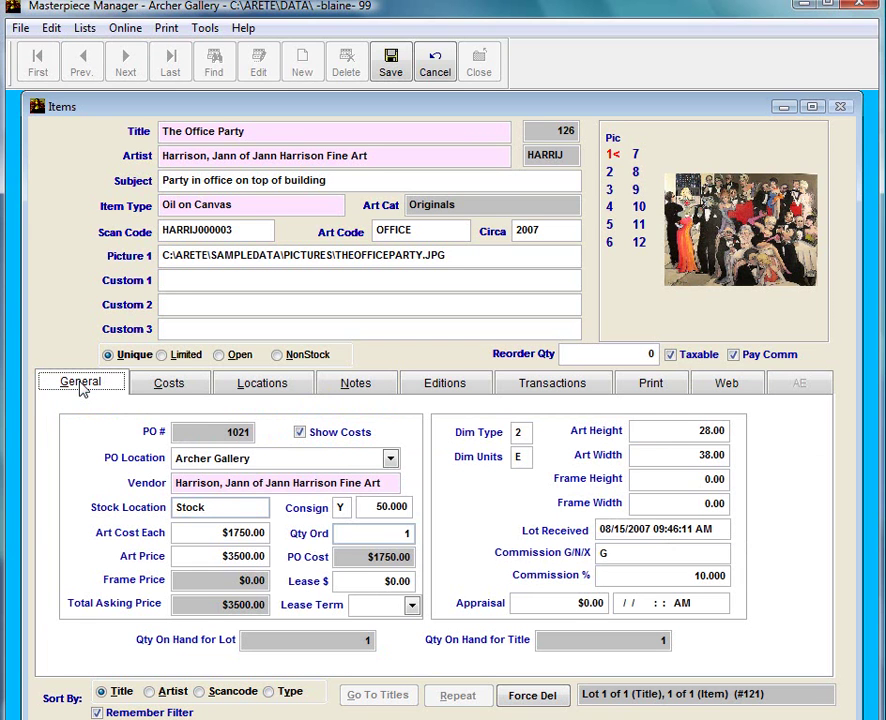
{"action": "left_click", "coordinate": [210, 555]}
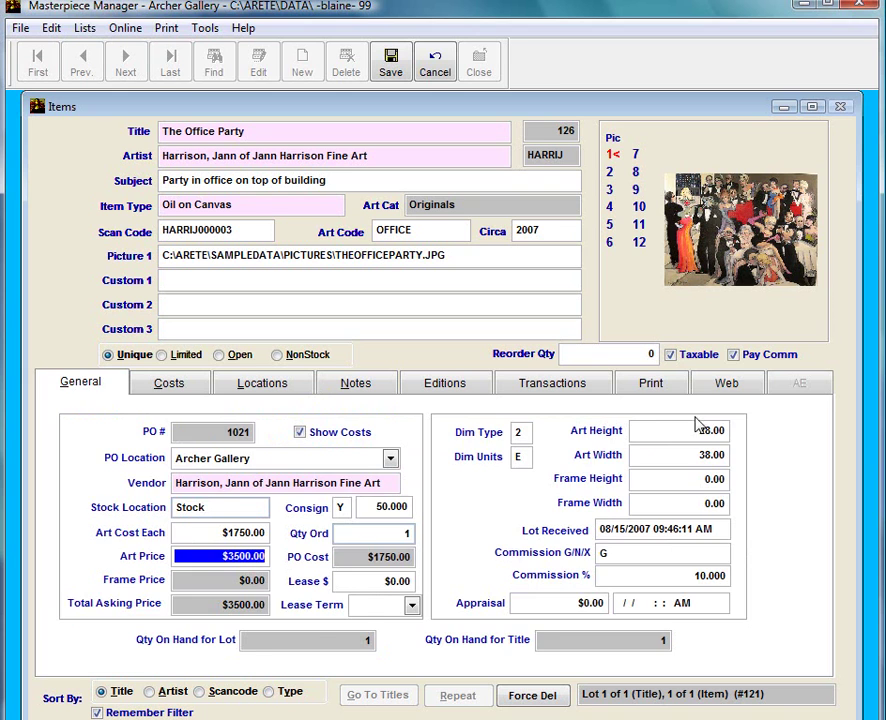
Save the web details of The Office Party and close the item record
{"action": "left_click", "coordinate": [727, 388]}
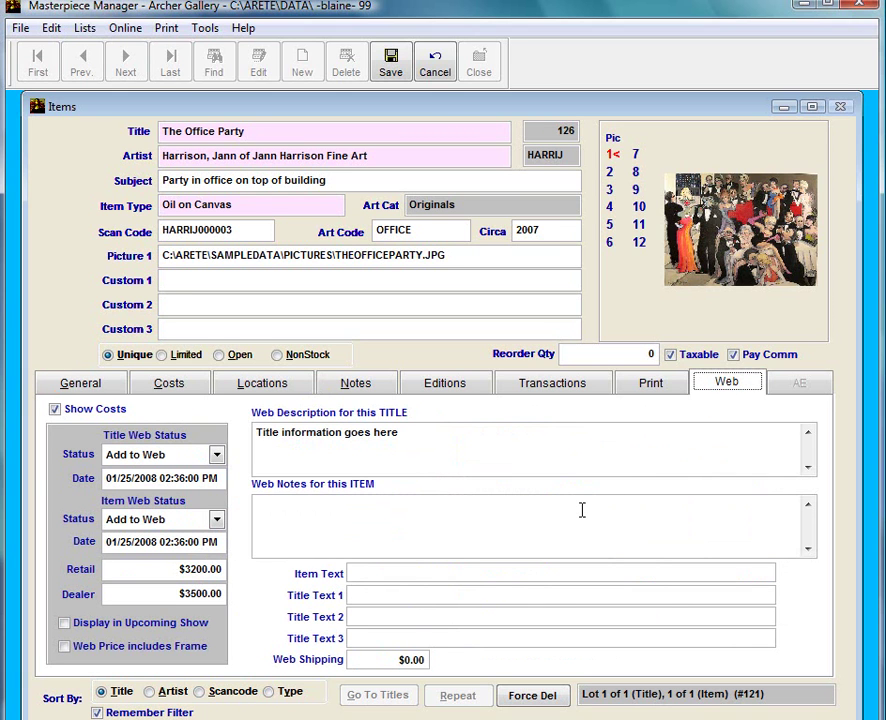
{"action": "left_click", "coordinate": [157, 566]}
{"action": "left_click", "coordinate": [342, 518]}
{"action": "left_click", "coordinate": [407, 82]}
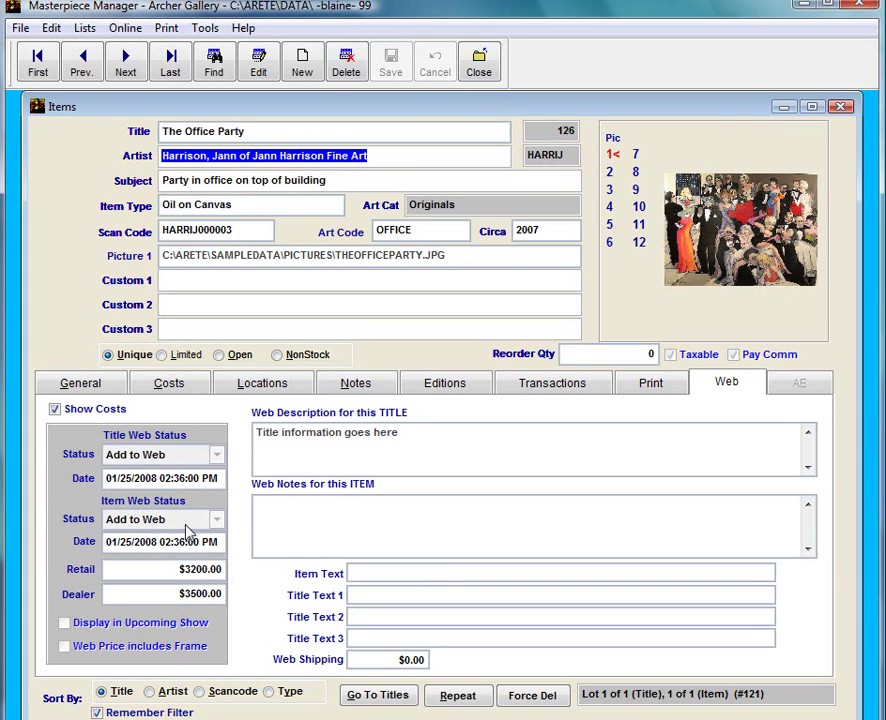
{"action": "left_click", "coordinate": [479, 64]}
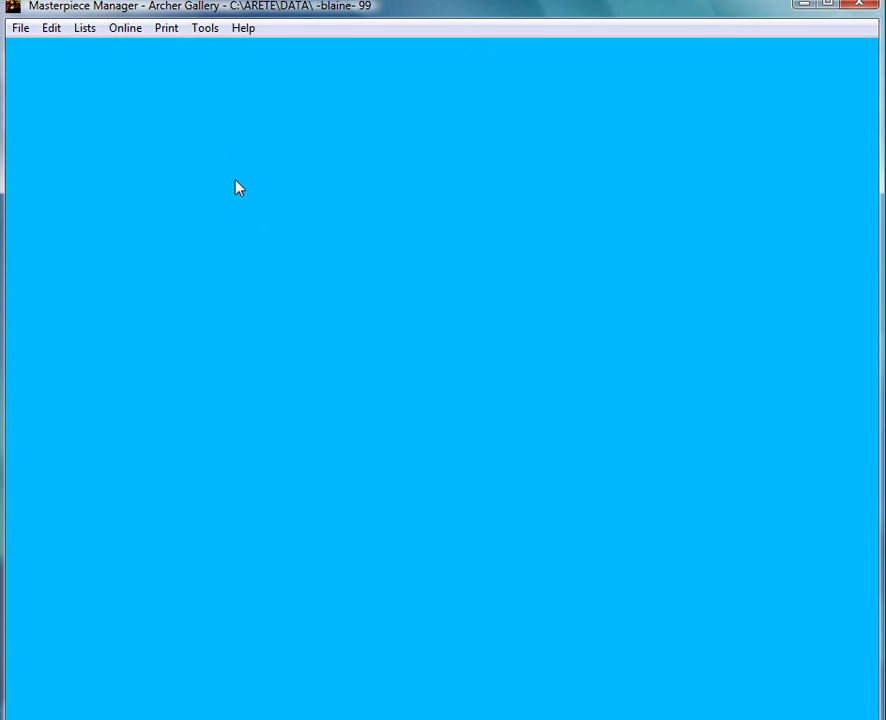
{"action": "left_click", "coordinate": [118, 31]}
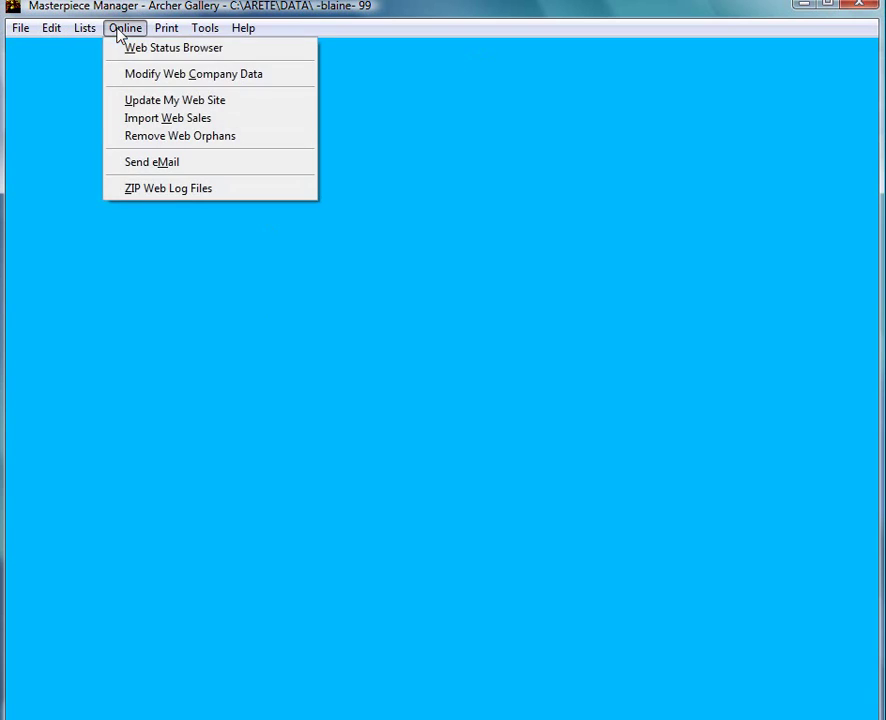
{"action": "left_click", "coordinate": [140, 76]}
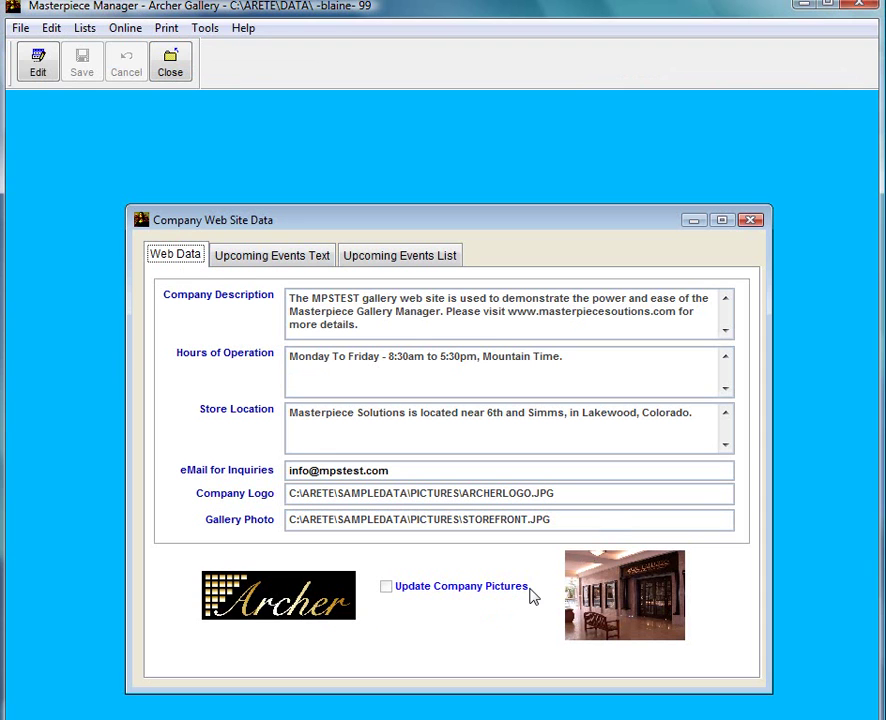
{"action": "left_click", "coordinate": [24, 62]}
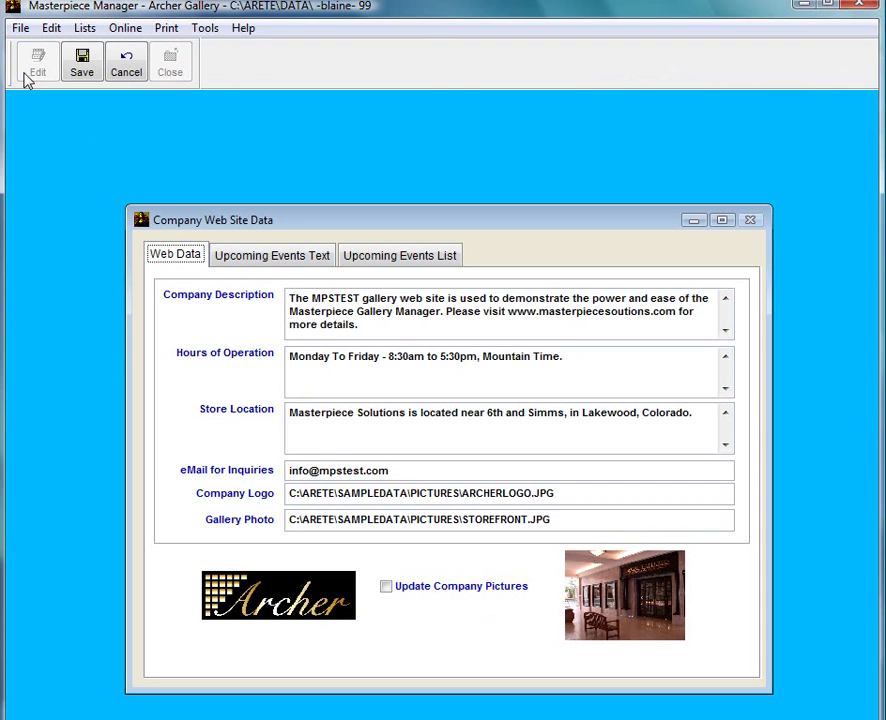
{"action": "left_click", "coordinate": [381, 331]}
{"action": "left_click", "coordinate": [616, 313]}
{"action": "type", "text": "s"}
{"action": "left_click", "coordinate": [580, 360]}
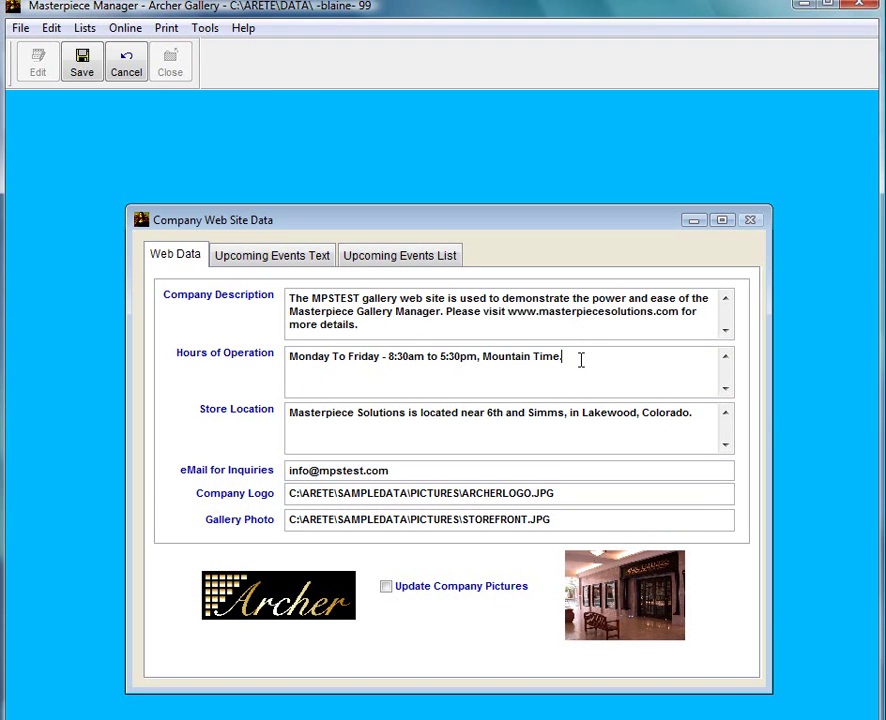
Look up the Company Logo's picture file, and turn on Update Company Pictures for the logo and gallery photo
{"action": "double_click", "coordinate": [406, 497]}
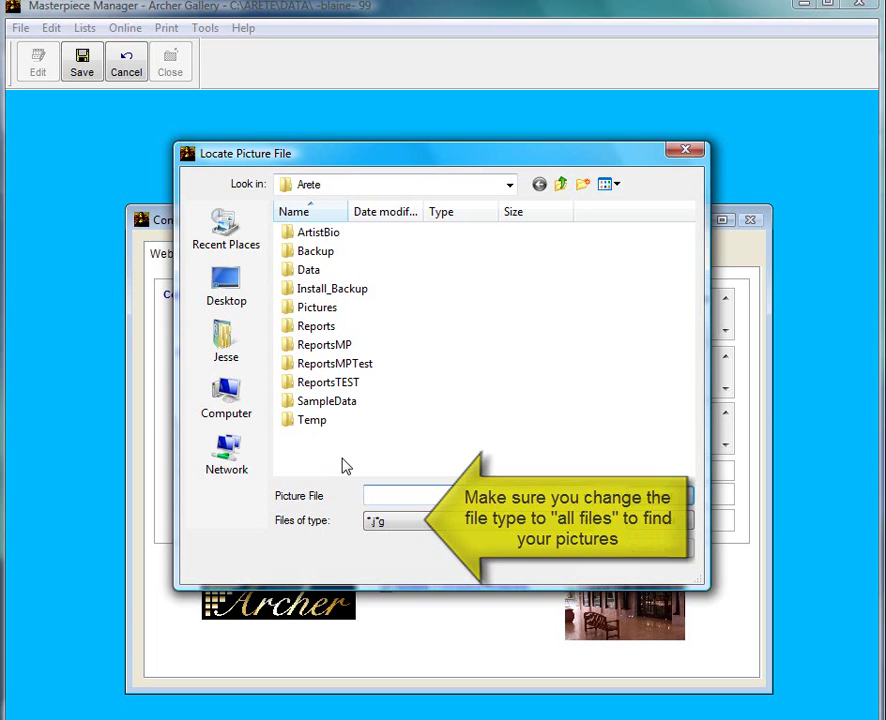
{"action": "left_click", "coordinate": [659, 521]}
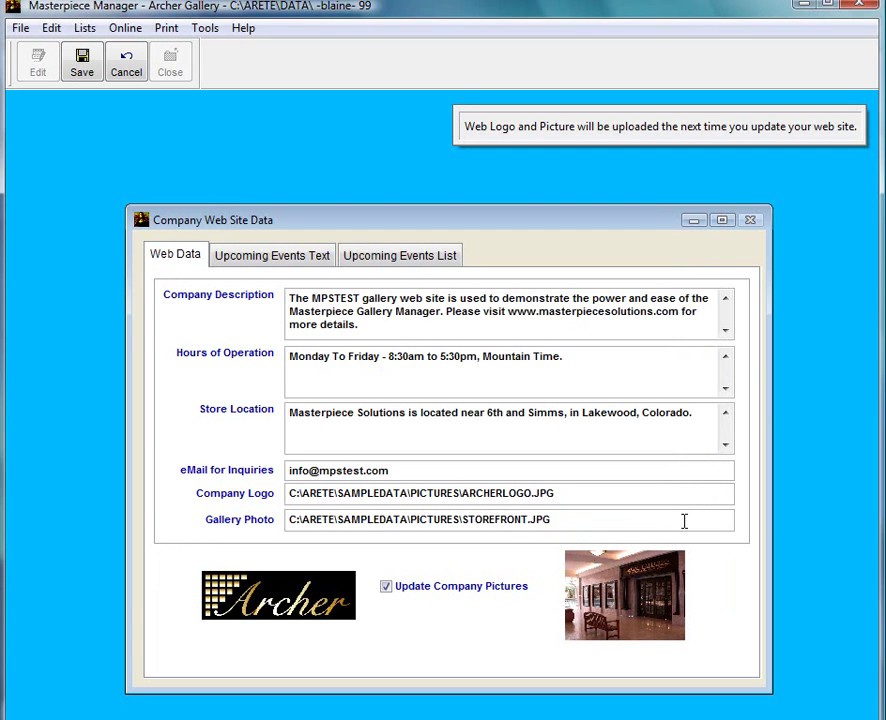
{"action": "left_click", "coordinate": [388, 591]}
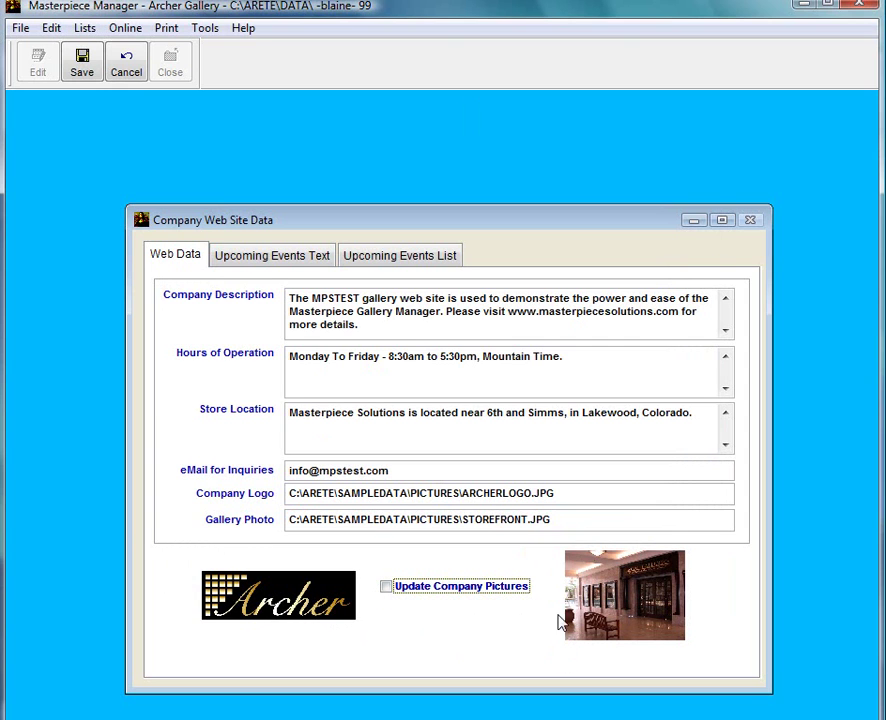
{"action": "left_click", "coordinate": [299, 497]}
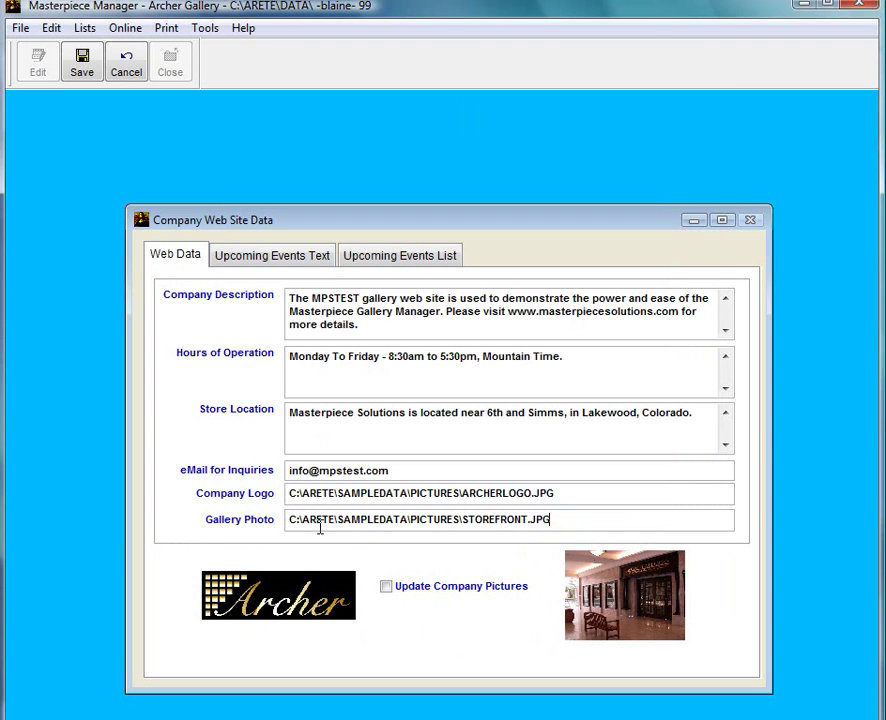
{"action": "left_click", "coordinate": [407, 588]}
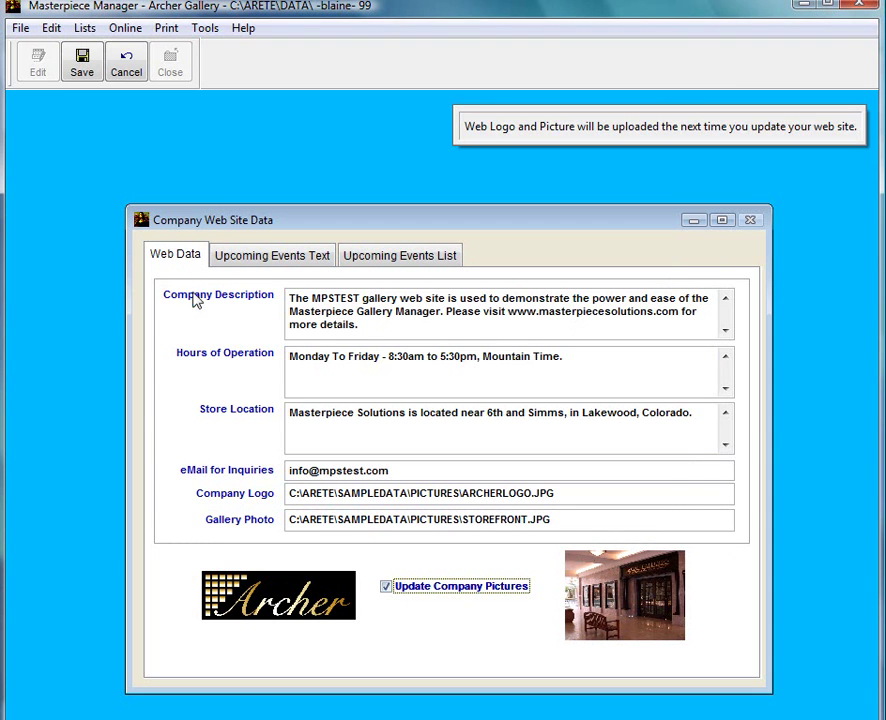
Save the company web data, and view the Upcoming Events List before closing the window
{"action": "left_click", "coordinate": [82, 66]}
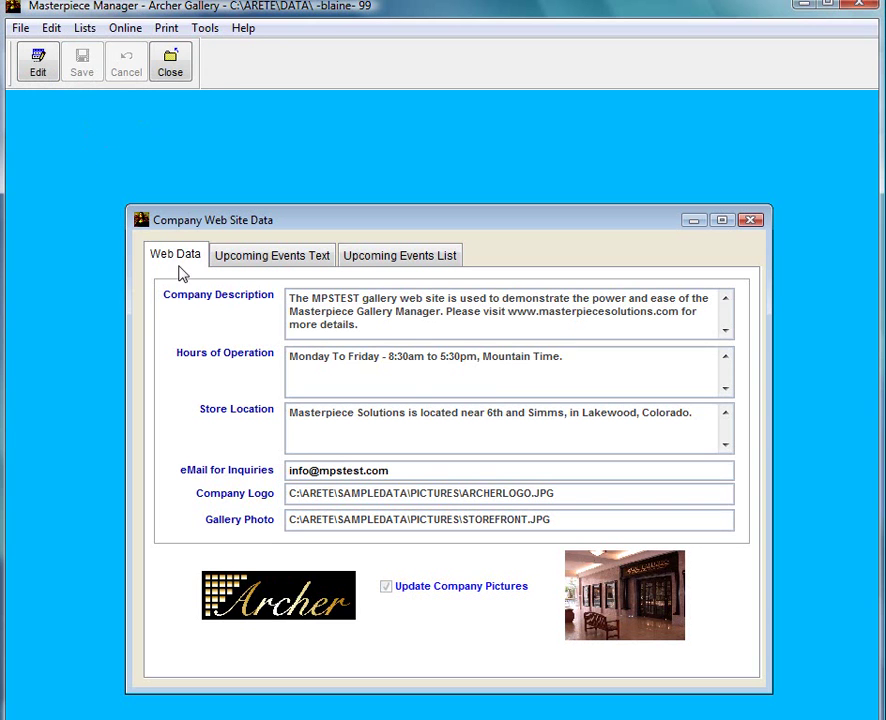
{"action": "left_click", "coordinate": [356, 262]}
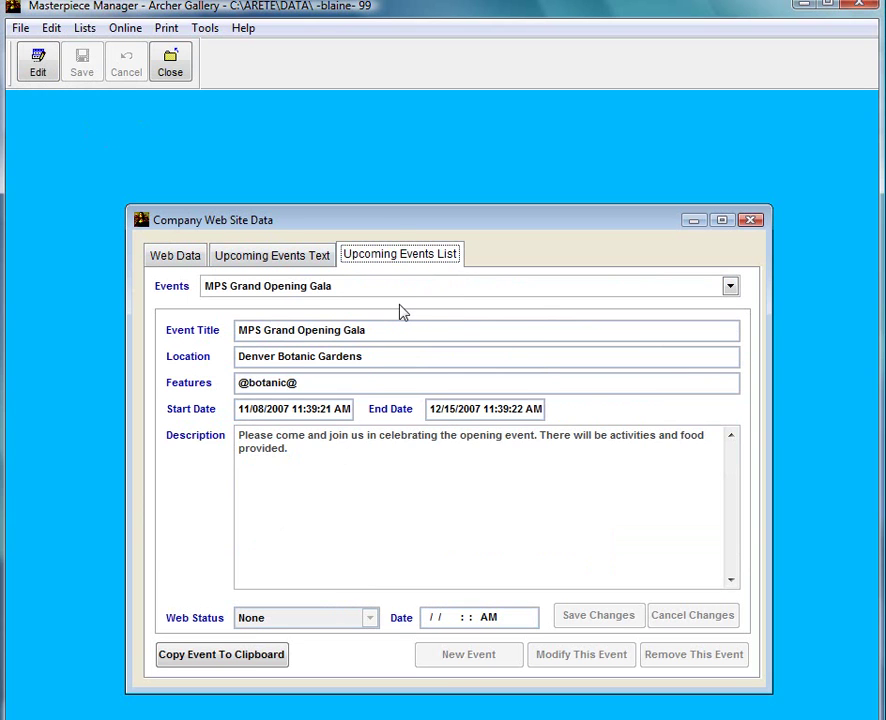
{"action": "left_click", "coordinate": [172, 66]}
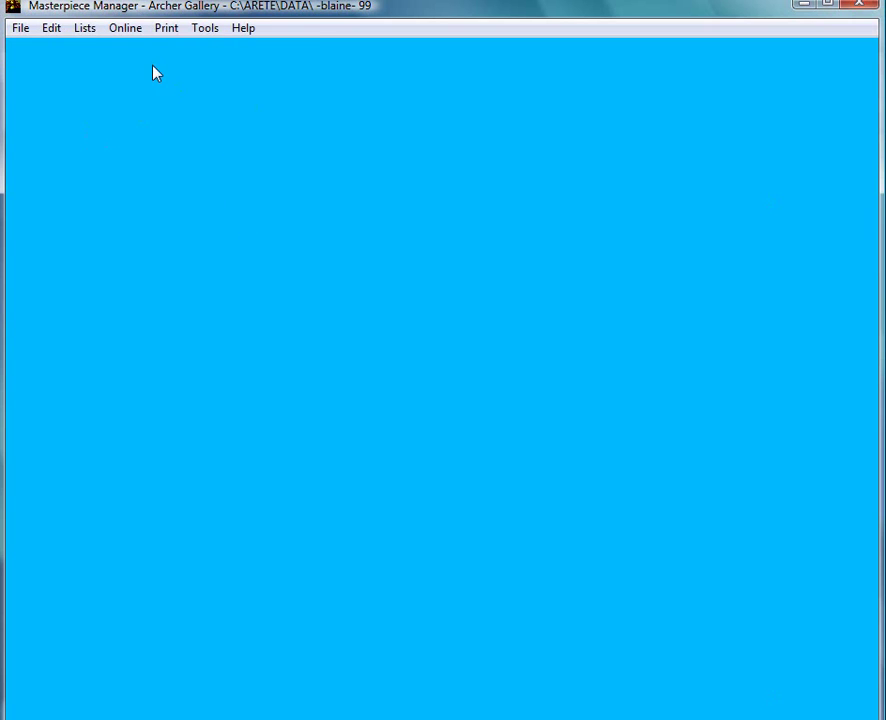
Run the website upload with Update Web Site chosen and none of the extra options selected
{"action": "left_click", "coordinate": [125, 29]}
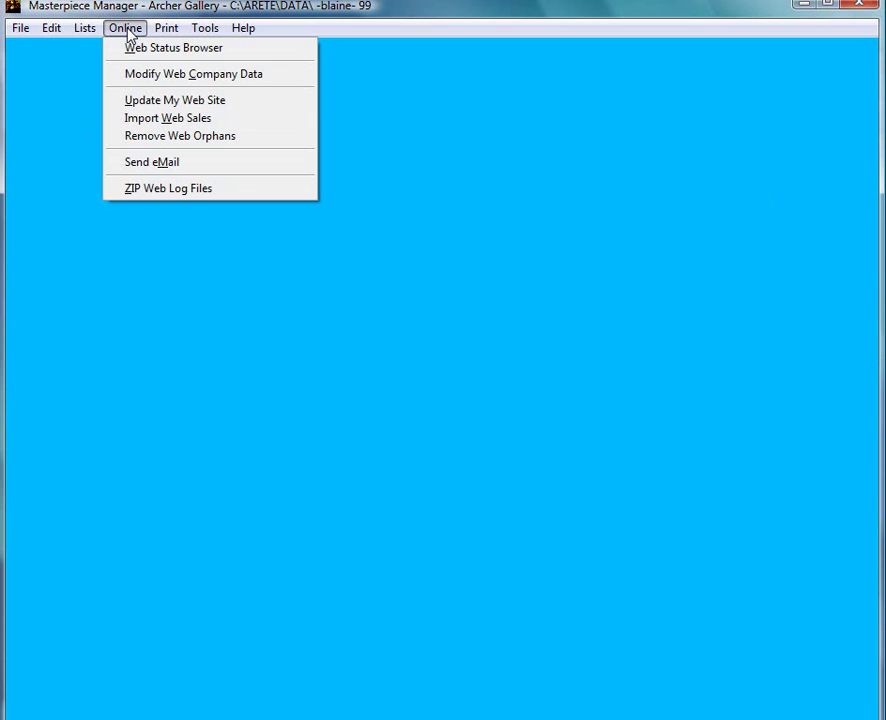
{"action": "left_click", "coordinate": [150, 100]}
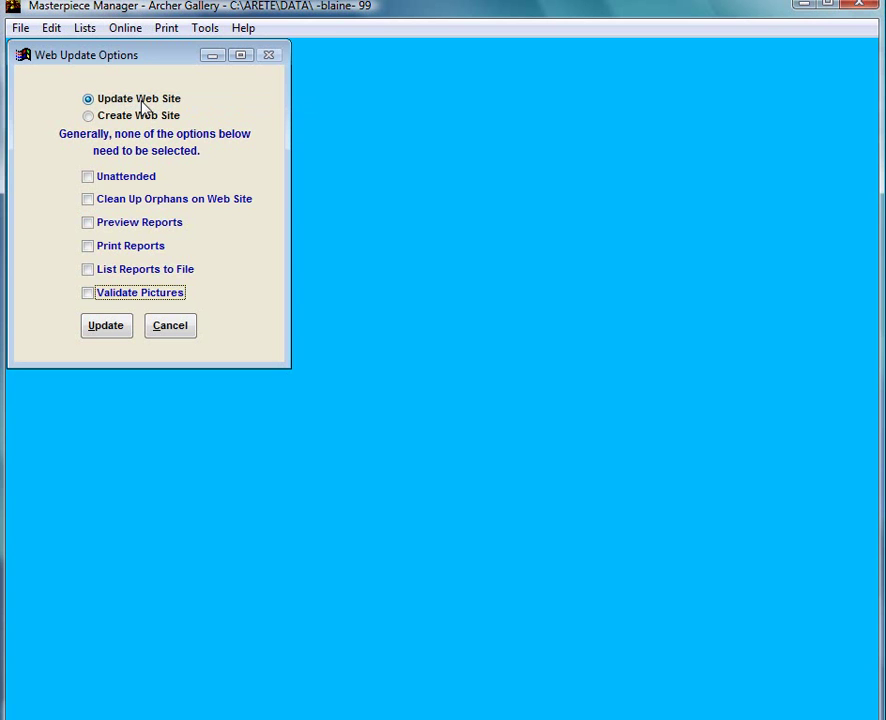
{"action": "left_click", "coordinate": [118, 331]}
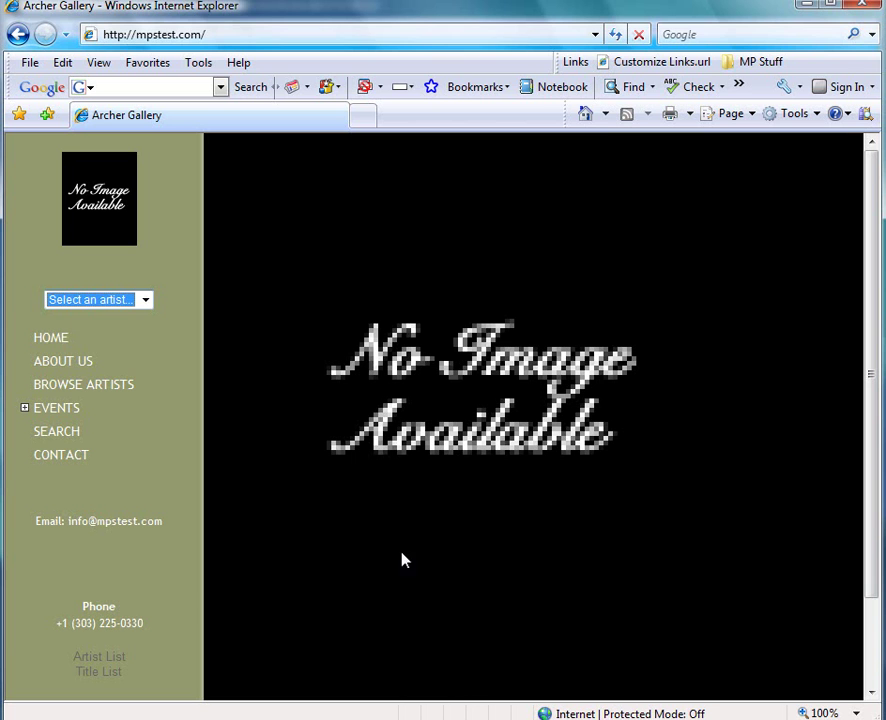
Refresh the Archer Gallery home page in Internet Explorer and check the artist selector's choices
{"action": "left_click", "coordinate": [615, 34]}
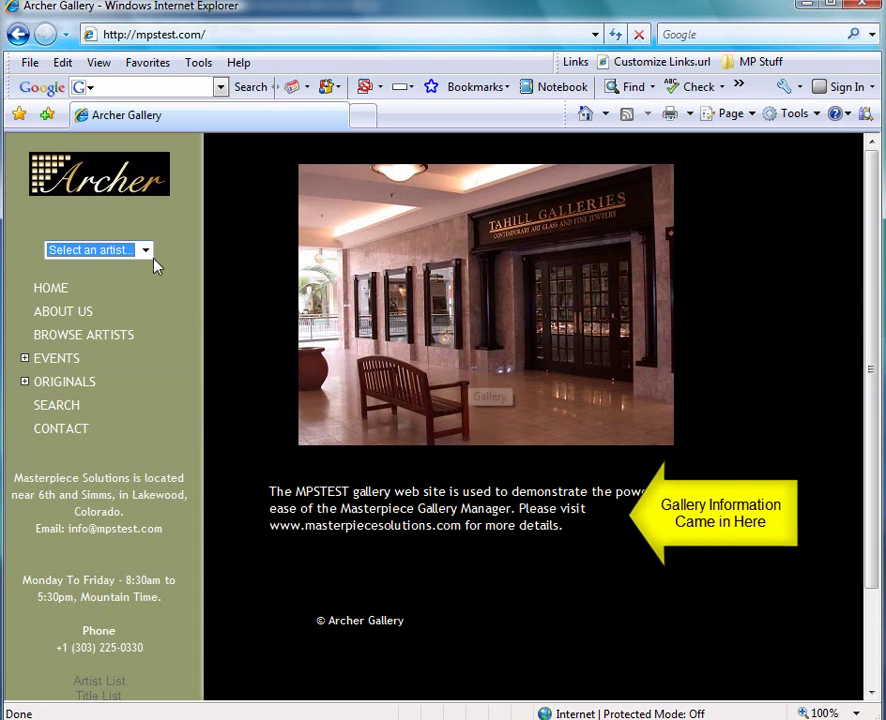
{"action": "left_click", "coordinate": [162, 210]}
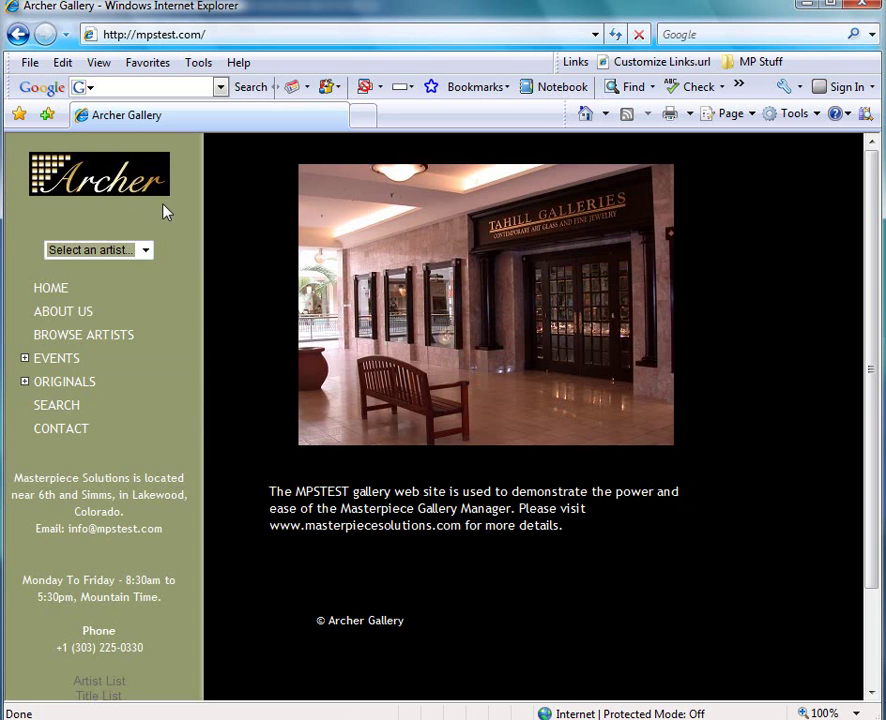
{"action": "left_click", "coordinate": [148, 251]}
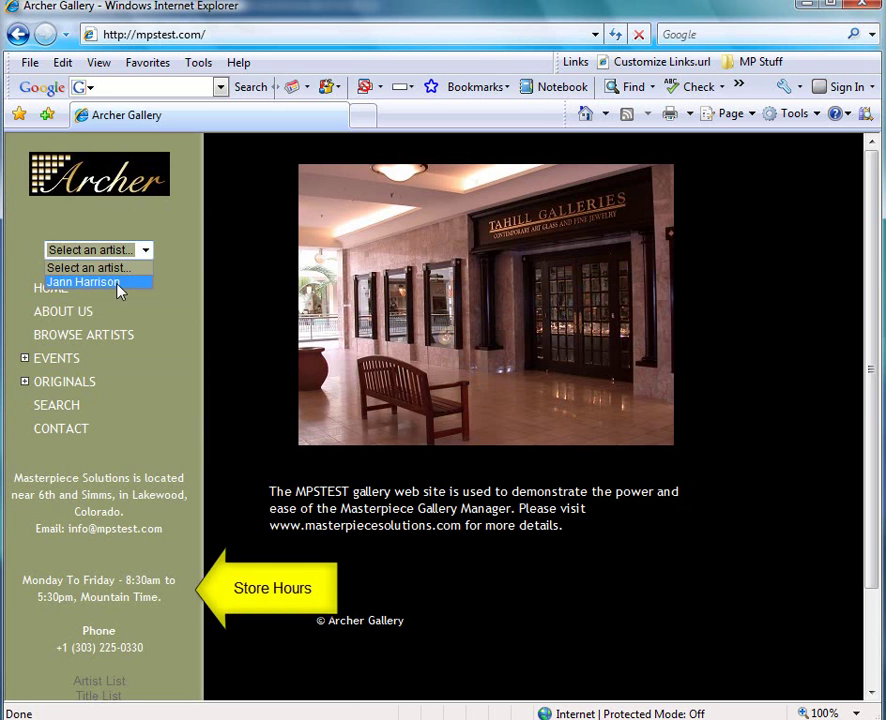
{"action": "left_click", "coordinate": [88, 267]}
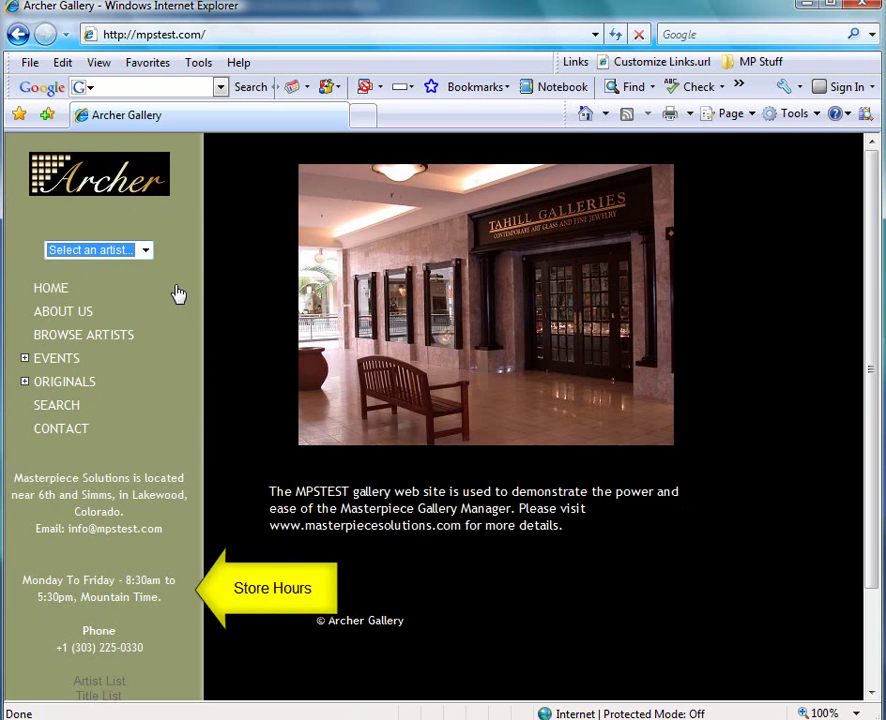
Open The Office Party from the Oil on Canvas originals and examine its web page, including the price and description
{"action": "left_click", "coordinate": [88, 386]}
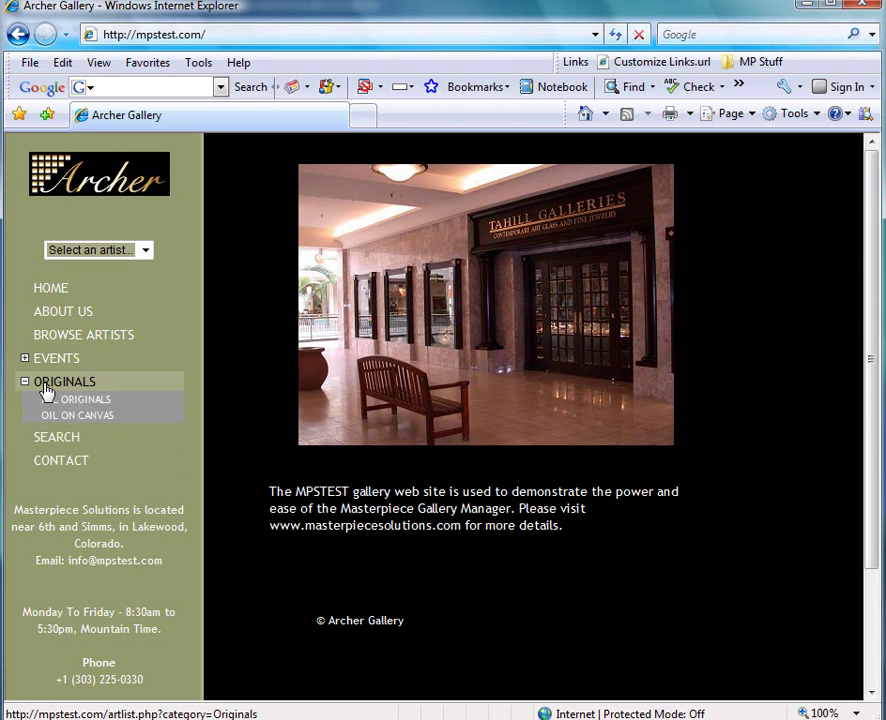
{"action": "left_click", "coordinate": [100, 417]}
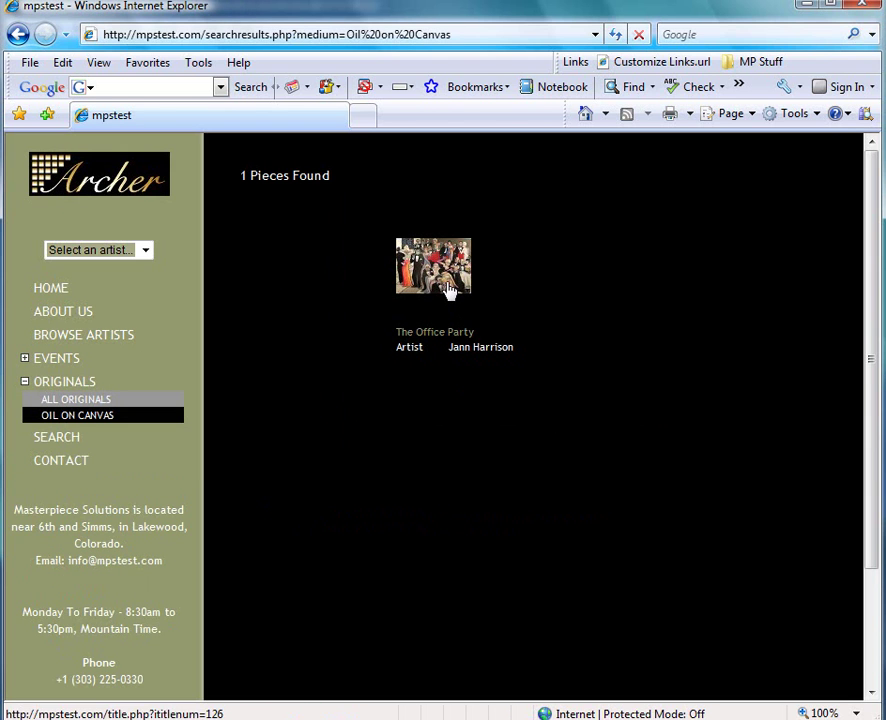
{"action": "left_click", "coordinate": [449, 290]}
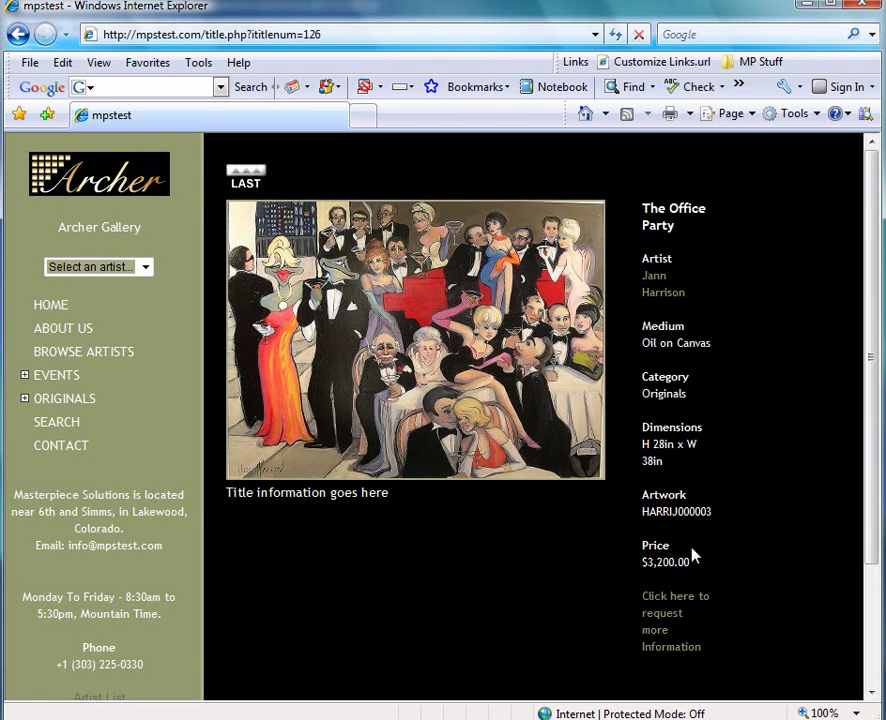
{"action": "left_click_drag", "start_coordinate": [700, 562], "coordinate": [641, 562]}
{"action": "left_click", "coordinate": [733, 557]}
{"action": "scroll", "coordinate": [548, 567], "scroll_direction": "down", "scroll_amount": 3}
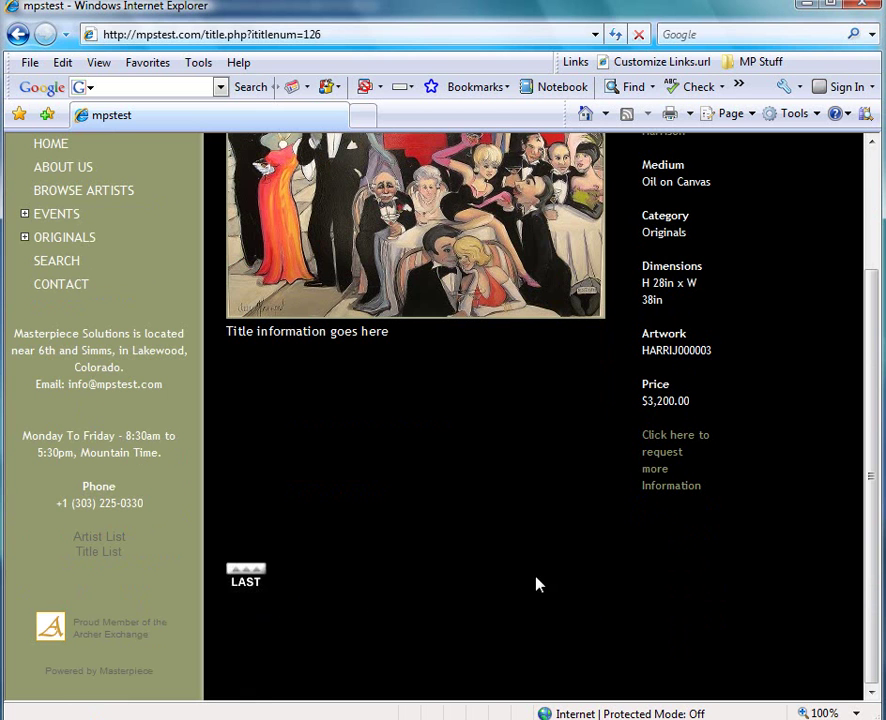
{"action": "scroll", "coordinate": [622, 584], "scroll_direction": "up", "scroll_amount": 3}
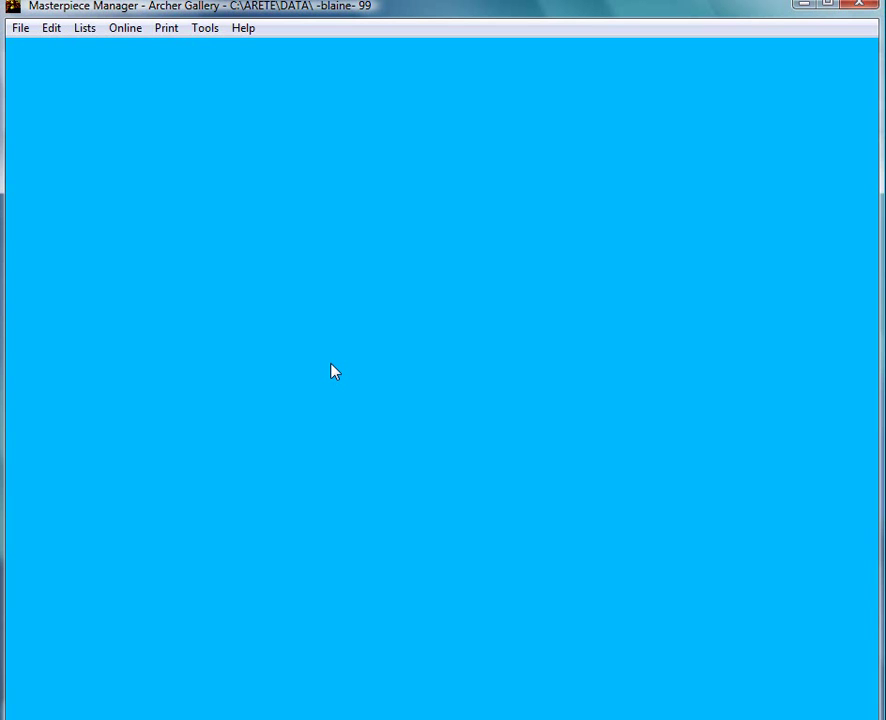
Back in Masterpiece Manager, review the web details of the inventory items from Art Deco Chair to Changing Light, and close the item record
{"action": "left_click", "coordinate": [20, 28]}
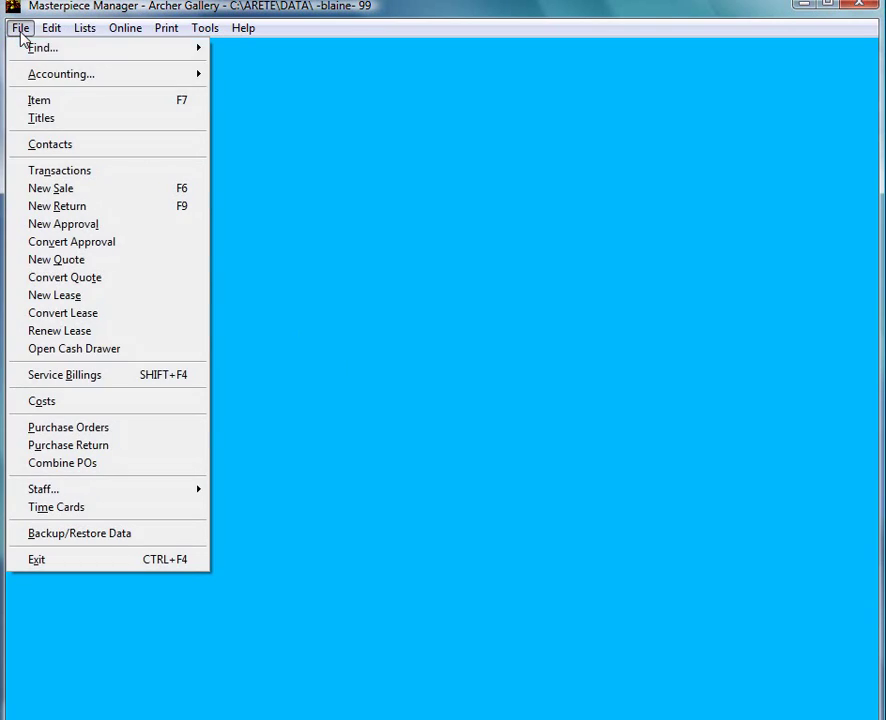
{"action": "left_click", "coordinate": [38, 100]}
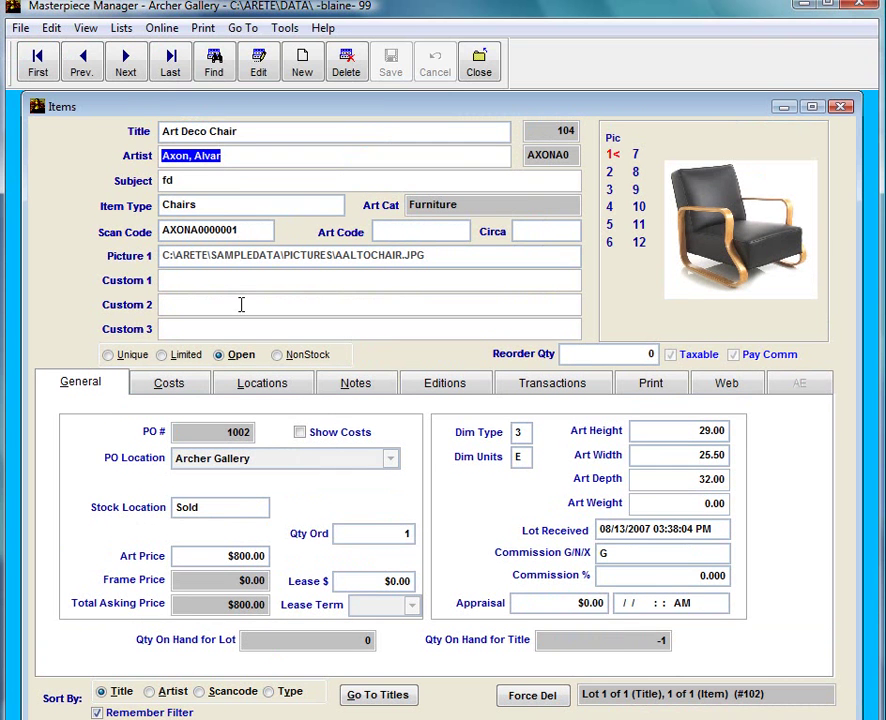
{"action": "left_click", "coordinate": [727, 384]}
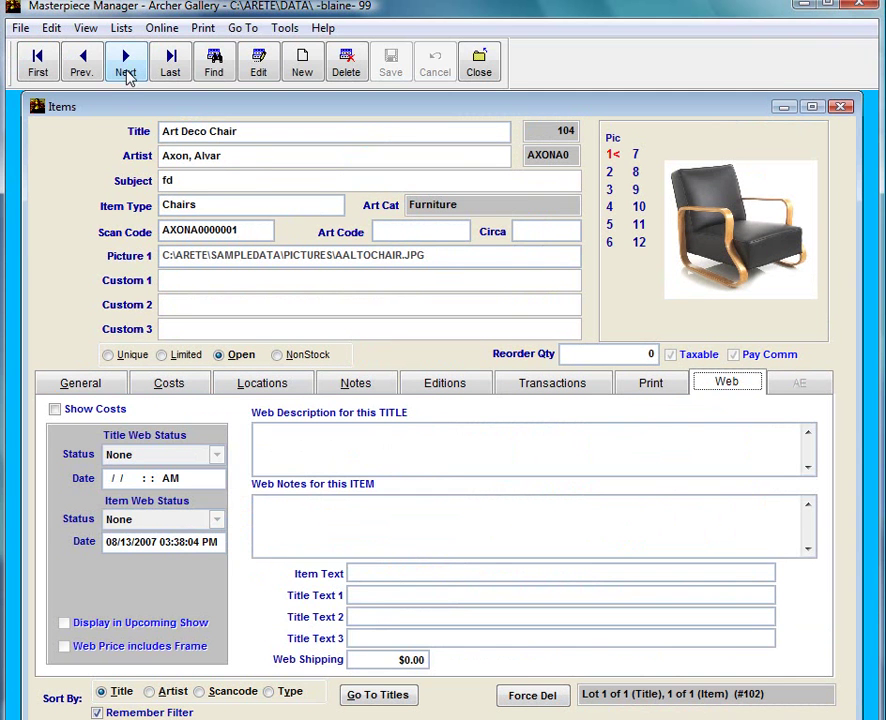
{"action": "left_click", "coordinate": [126, 70]}
{"action": "left_click", "coordinate": [126, 70]}
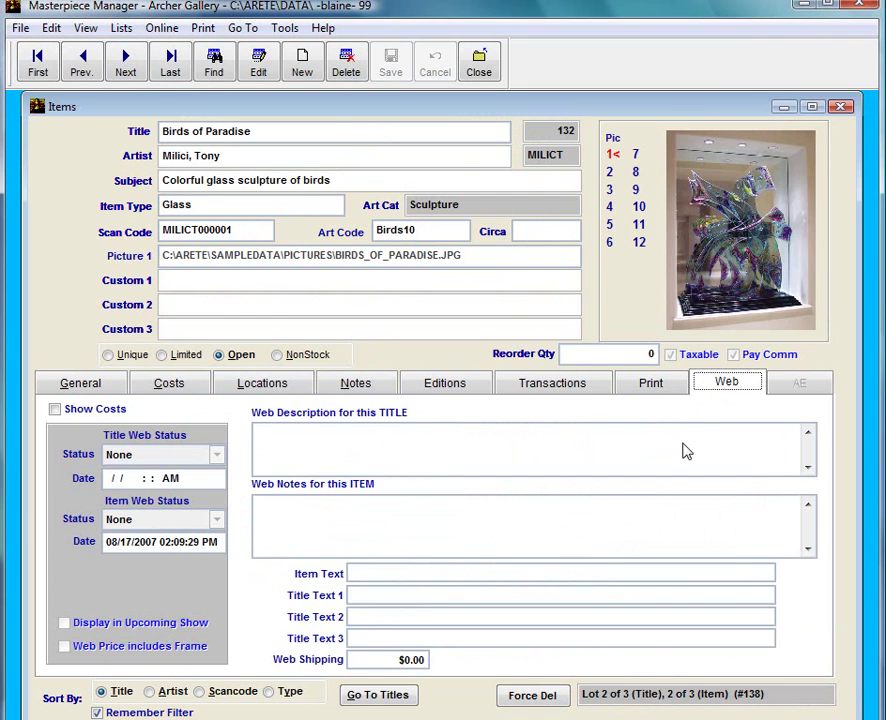
{"action": "left_click", "coordinate": [126, 66]}
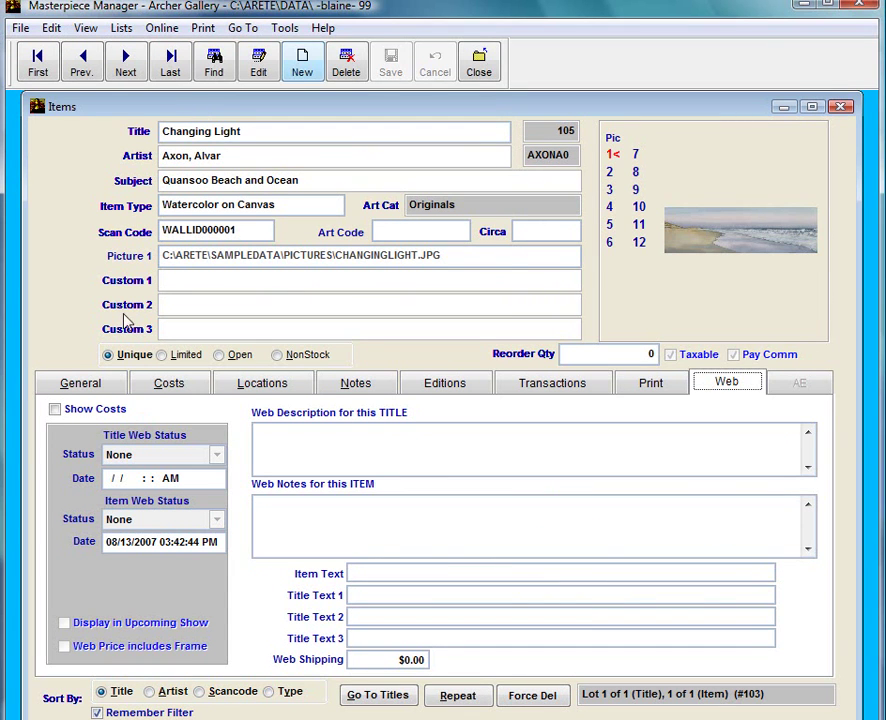
{"action": "left_click", "coordinate": [478, 72]}
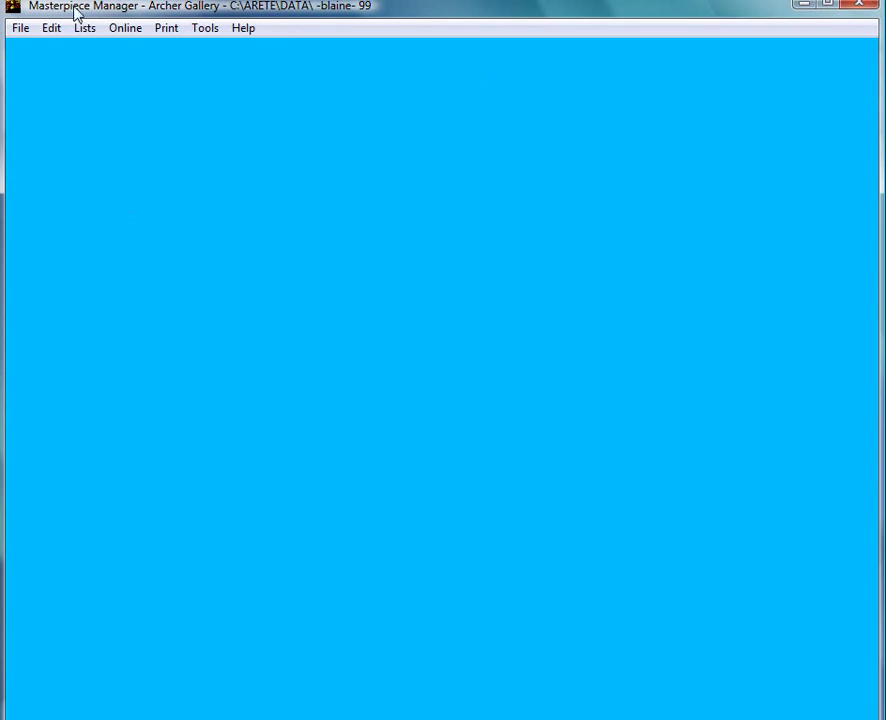
Open the Web Status Browser and examine the titles and items of the first few artists, including Changing Light
{"action": "left_click", "coordinate": [125, 28]}
{"action": "left_click", "coordinate": [141, 52]}
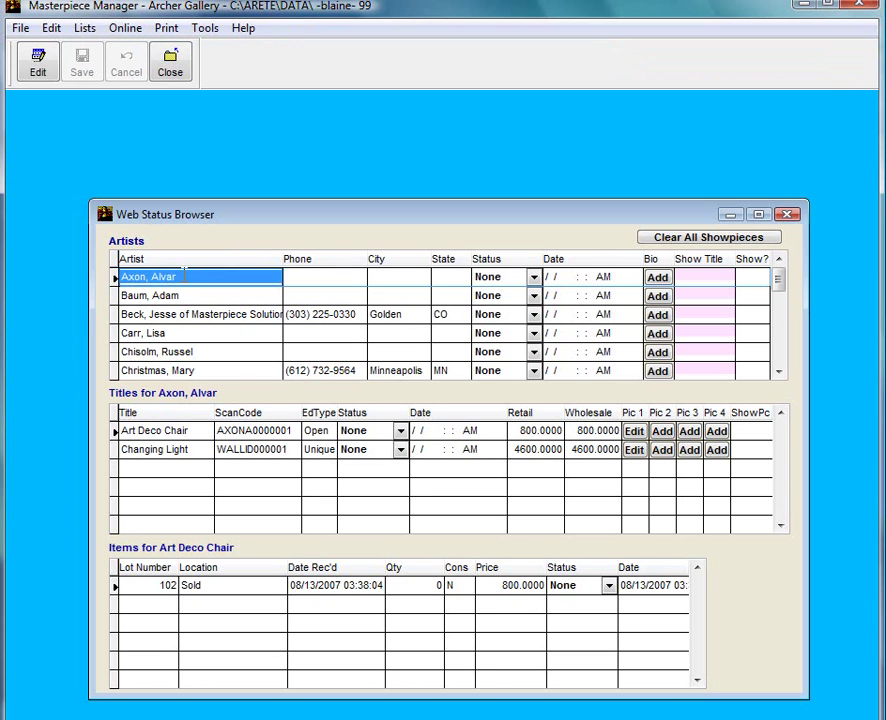
{"action": "left_click", "coordinate": [130, 449]}
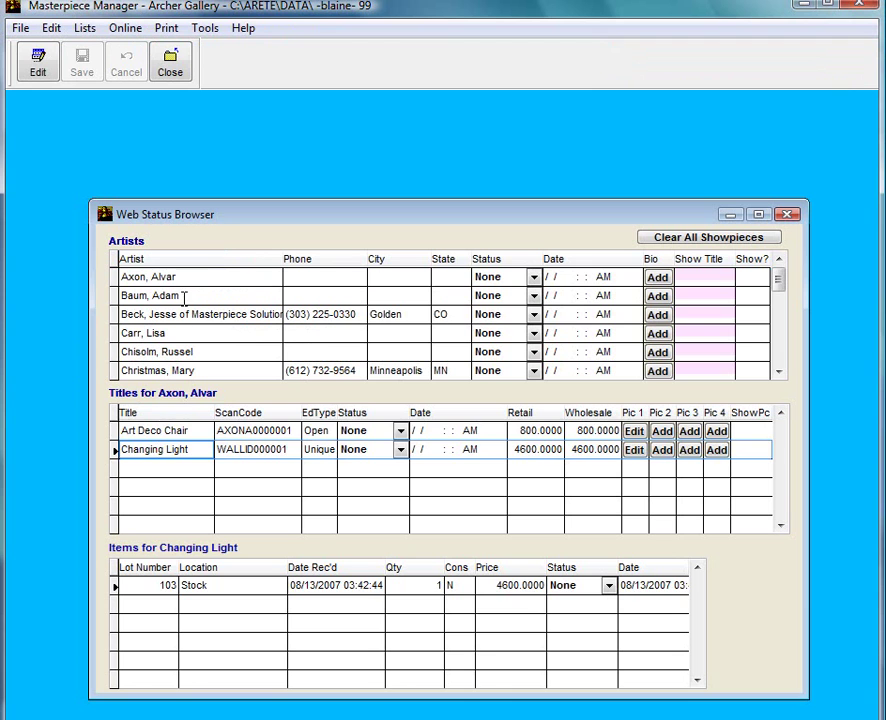
{"action": "left_click", "coordinate": [184, 296]}
{"action": "left_click", "coordinate": [189, 279]}
{"action": "left_click", "coordinate": [187, 333]}
{"action": "left_click", "coordinate": [186, 352]}
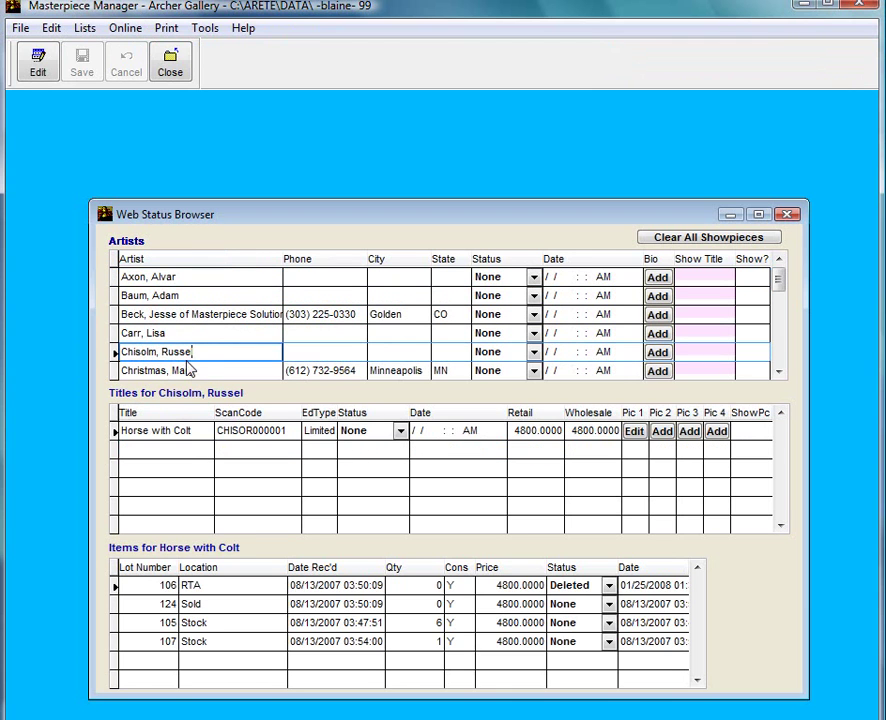
Show the titles of the artist whose web status is Added, and compare the items for Cleopatra and Mermaid
{"action": "left_click", "coordinate": [187, 371]}
{"action": "left_click", "coordinate": [210, 371]}
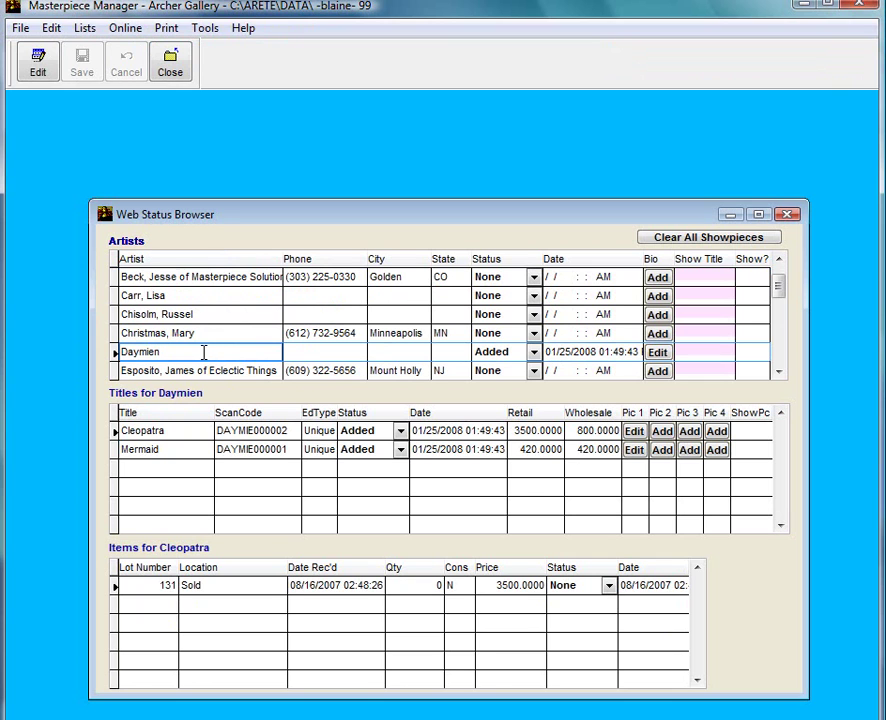
{"action": "left_click", "coordinate": [176, 430]}
{"action": "left_click", "coordinate": [176, 449]}
{"action": "left_click", "coordinate": [176, 433]}
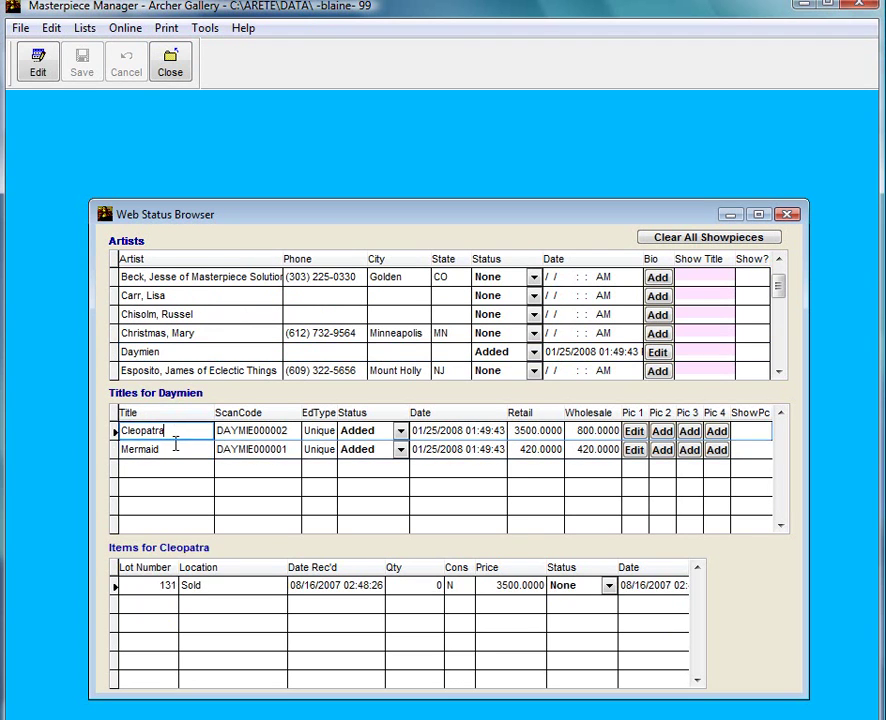
Set the web status of the artist of Cleopatra and Mermaid to Add to Web, accept the change, and save
{"action": "left_click", "coordinate": [186, 354]}
{"action": "left_click", "coordinate": [38, 62]}
{"action": "left_click", "coordinate": [533, 353]}
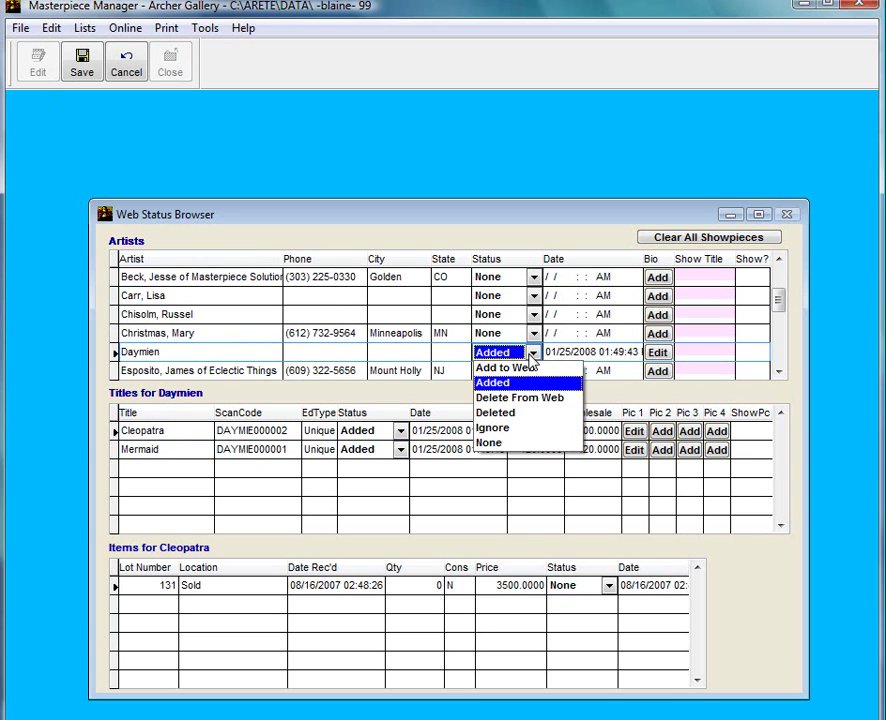
{"action": "left_click", "coordinate": [520, 369]}
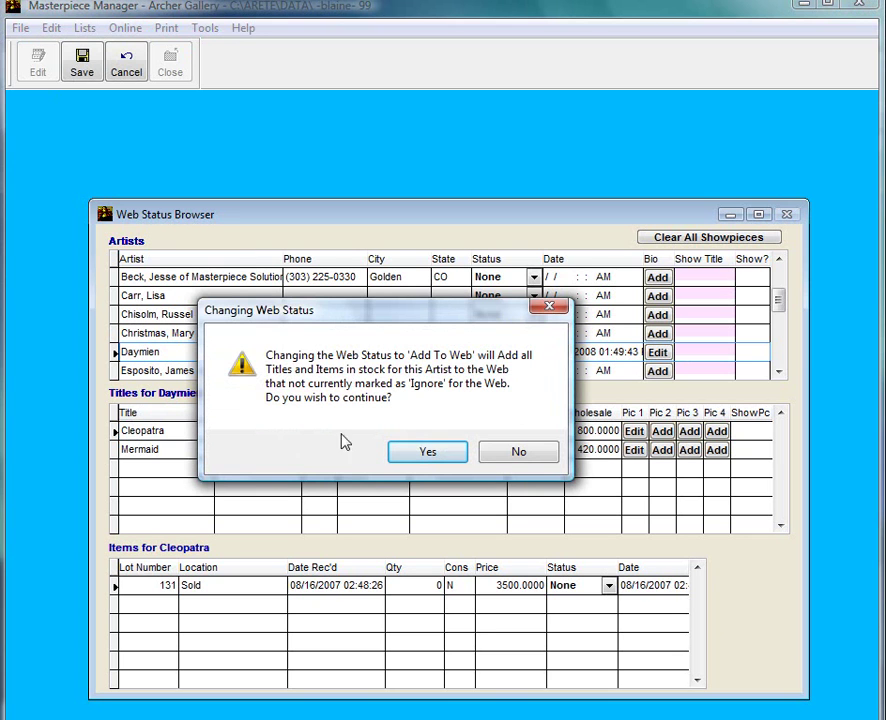
{"action": "left_click", "coordinate": [430, 458]}
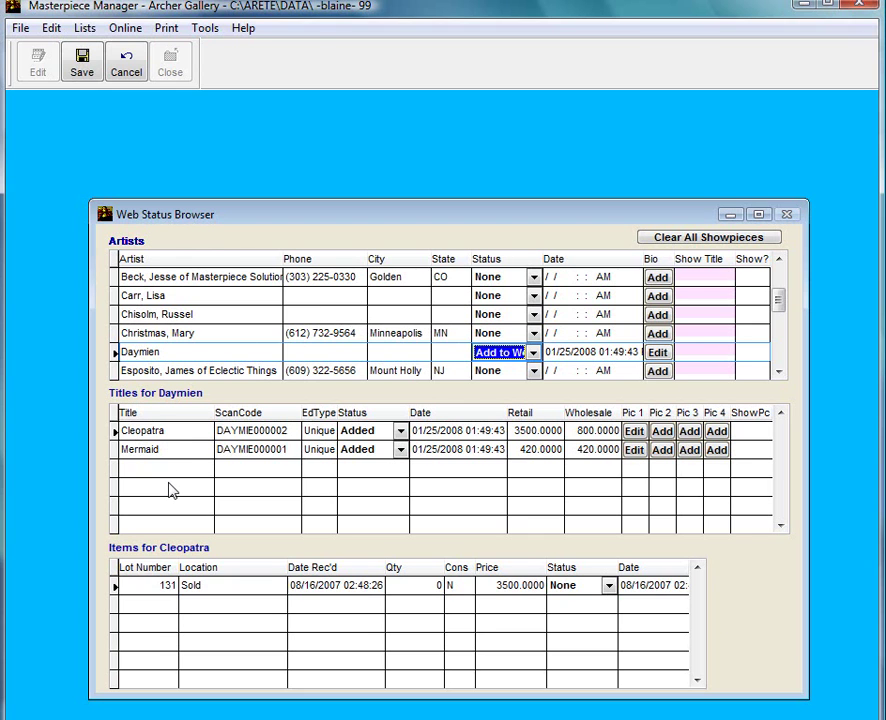
{"action": "left_click", "coordinate": [81, 60]}
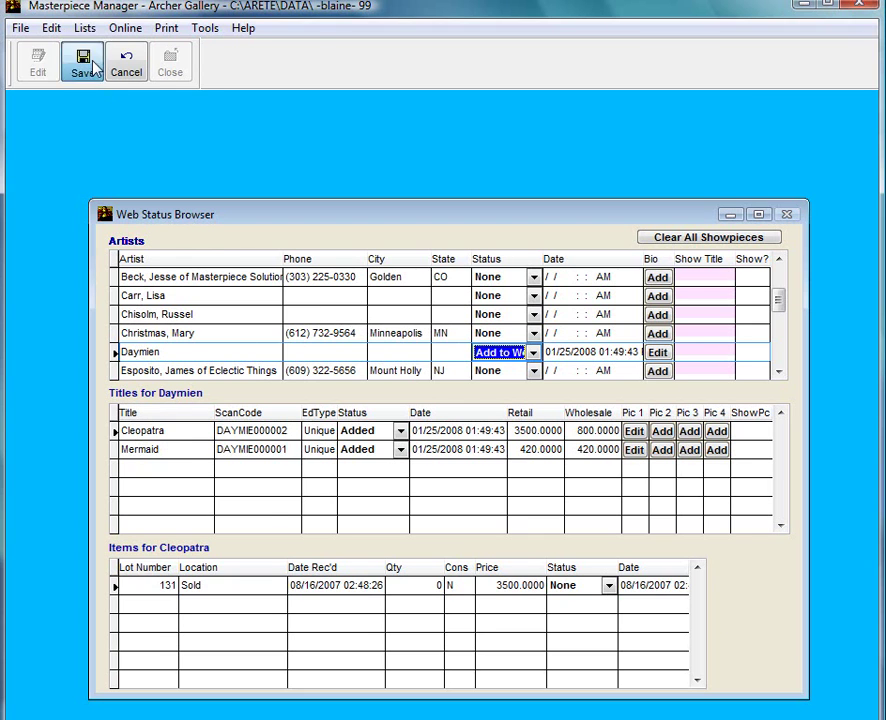
Set the web status of the first artist's title Art Deco Chair to Add to Web, leave Changing Light at None, and save
{"action": "left_click", "coordinate": [198, 286]}
{"action": "left_click", "coordinate": [204, 292]}
{"action": "left_click", "coordinate": [226, 296]}
{"action": "left_click", "coordinate": [224, 284]}
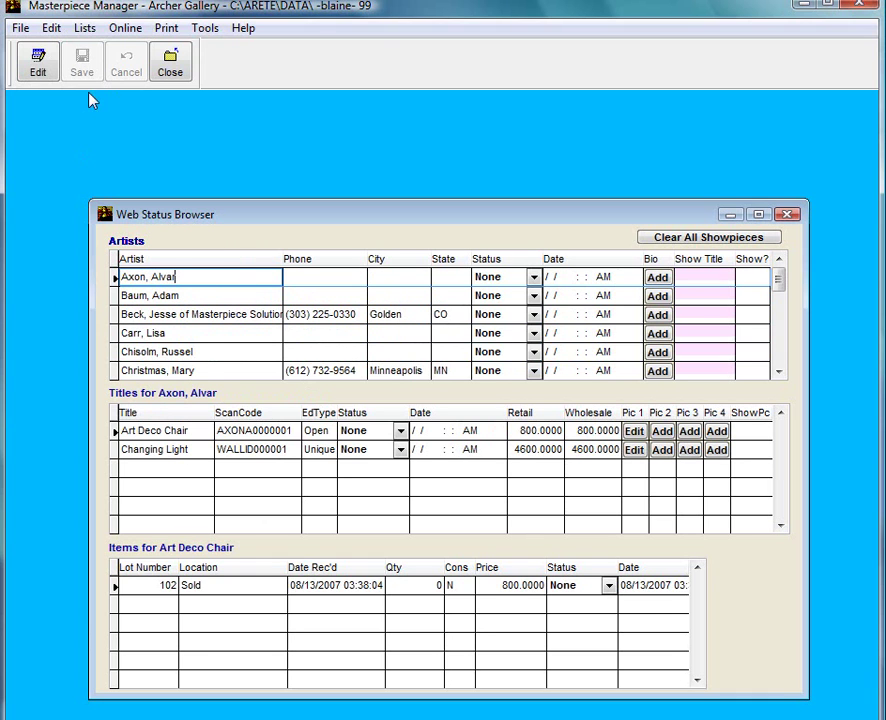
{"action": "left_click", "coordinate": [40, 72]}
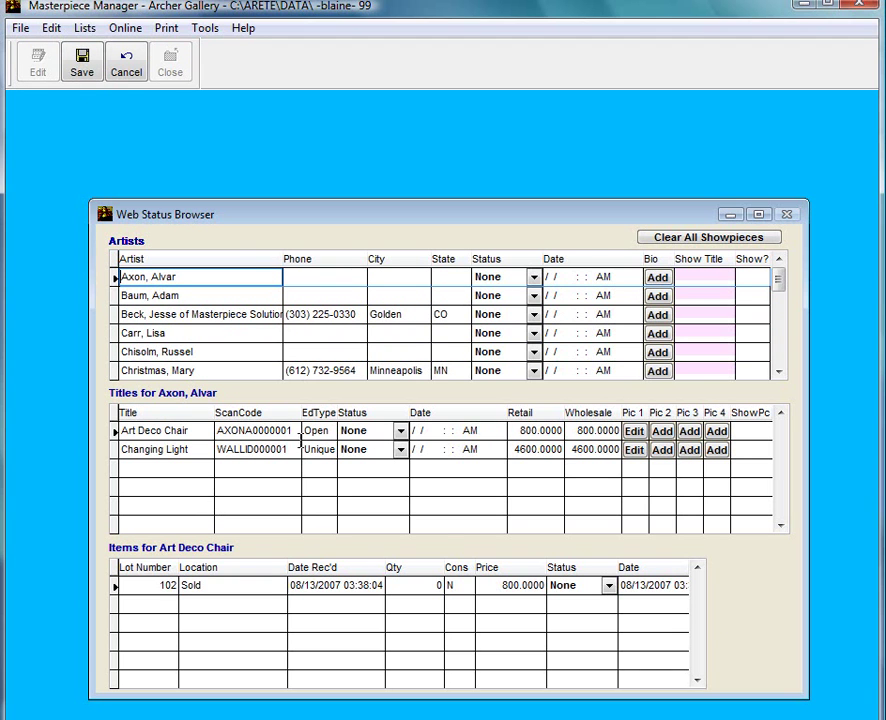
{"action": "left_click", "coordinate": [399, 431]}
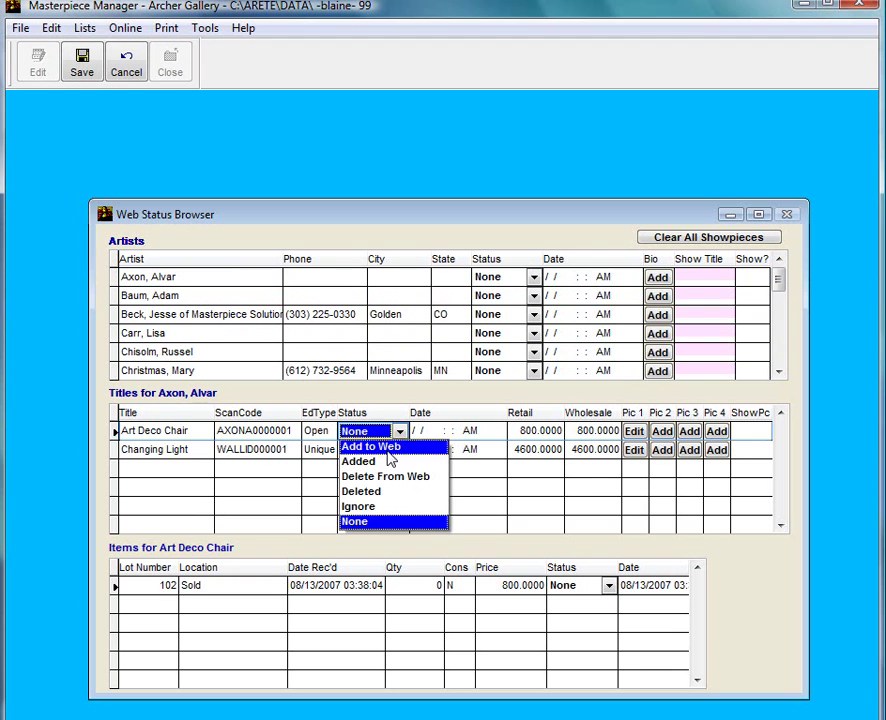
{"action": "left_click", "coordinate": [390, 446]}
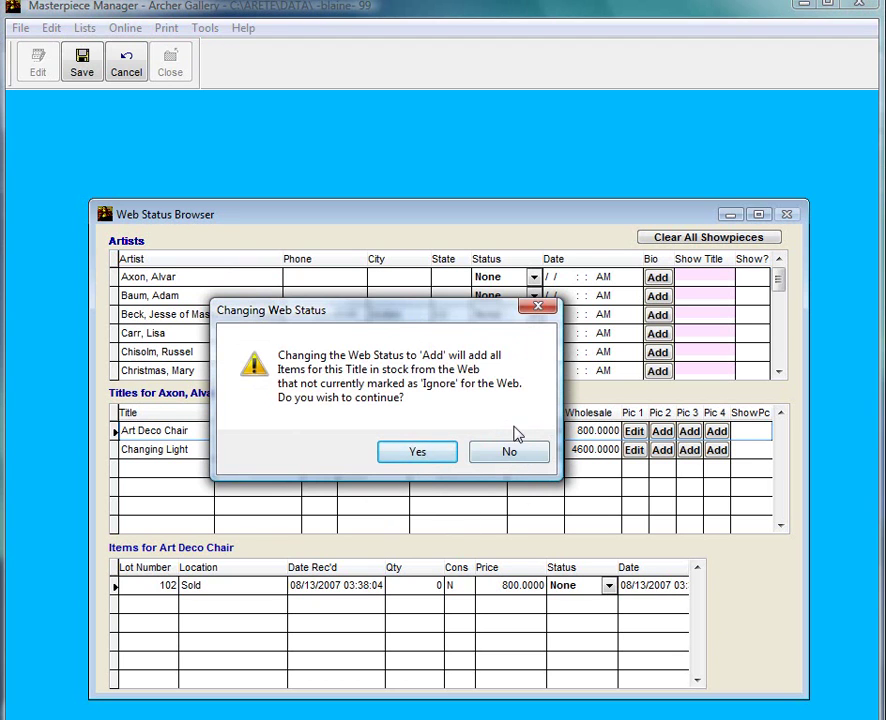
{"action": "left_click", "coordinate": [417, 452]}
{"action": "left_click", "coordinate": [400, 450]}
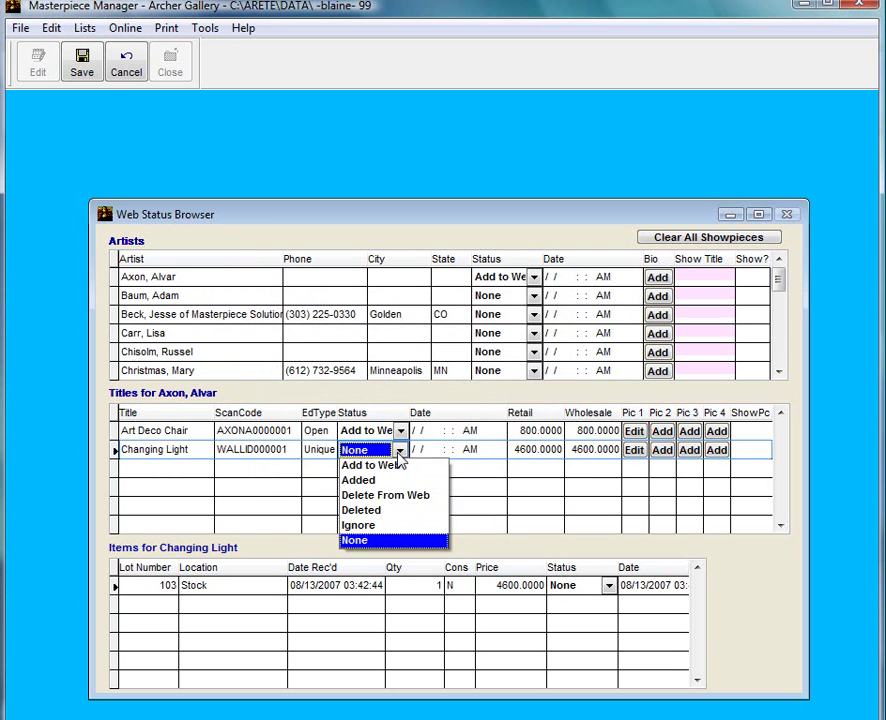
{"action": "left_click", "coordinate": [400, 450]}
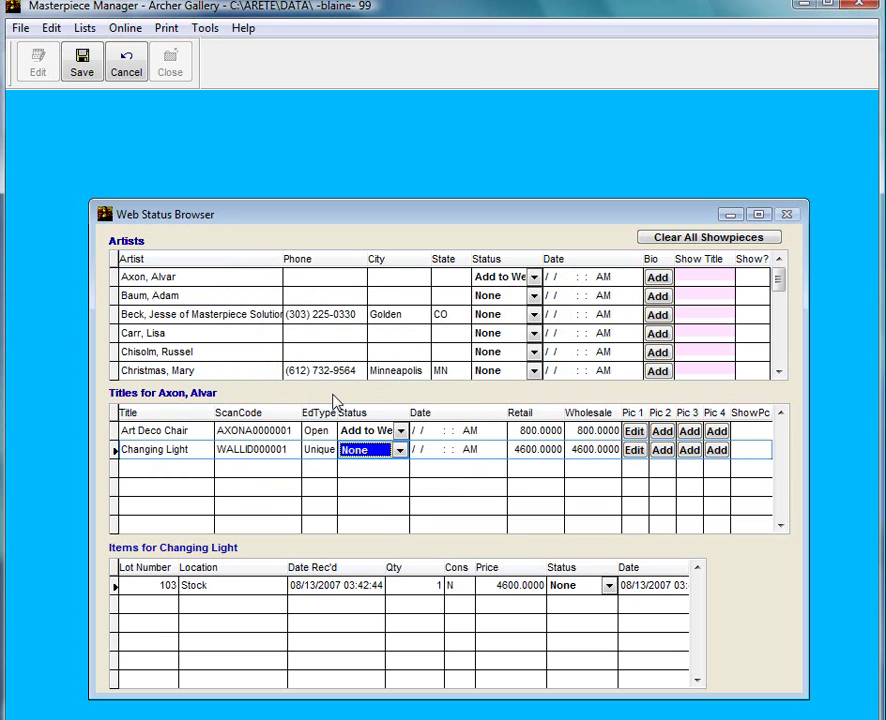
{"action": "left_click", "coordinate": [95, 72]}
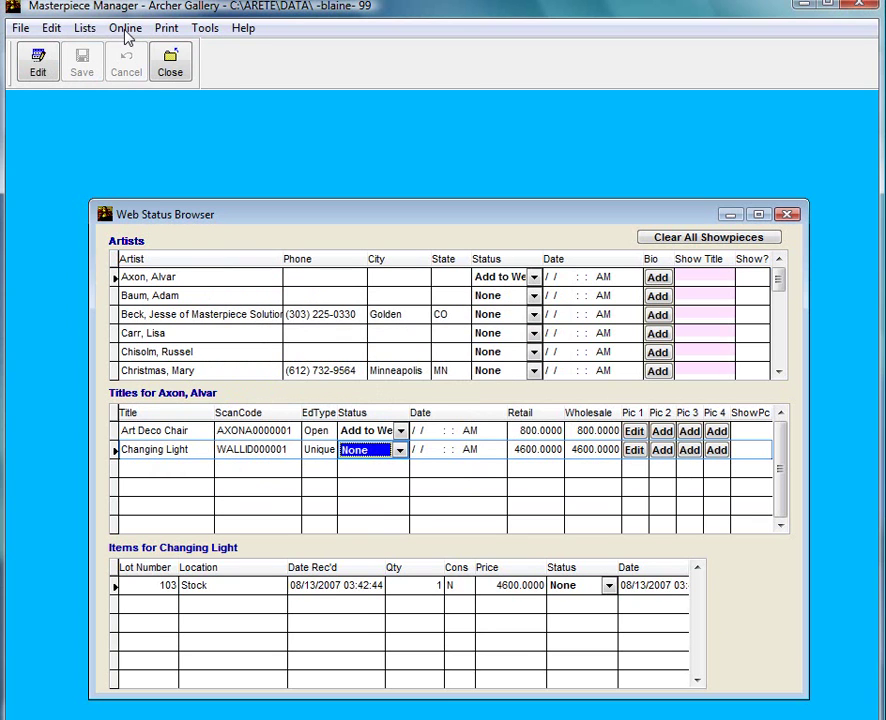